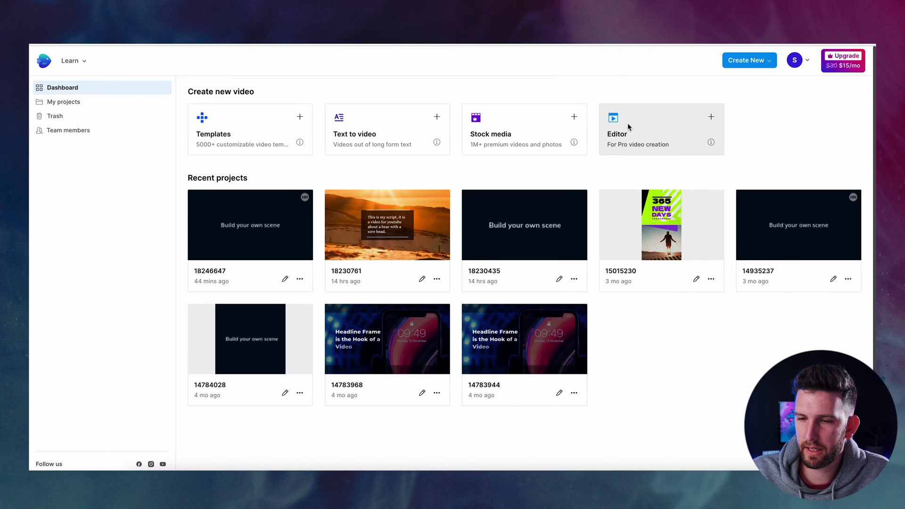
Start a Portrait (9:16) project from the Easter Spring Sale Ad template in the template library.
left_click(241, 130)
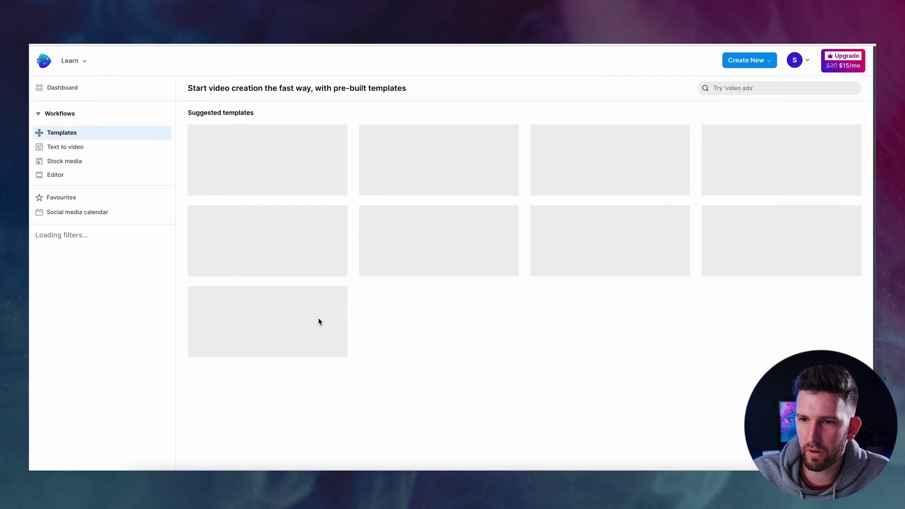
scroll(527, 312, "down", 2)
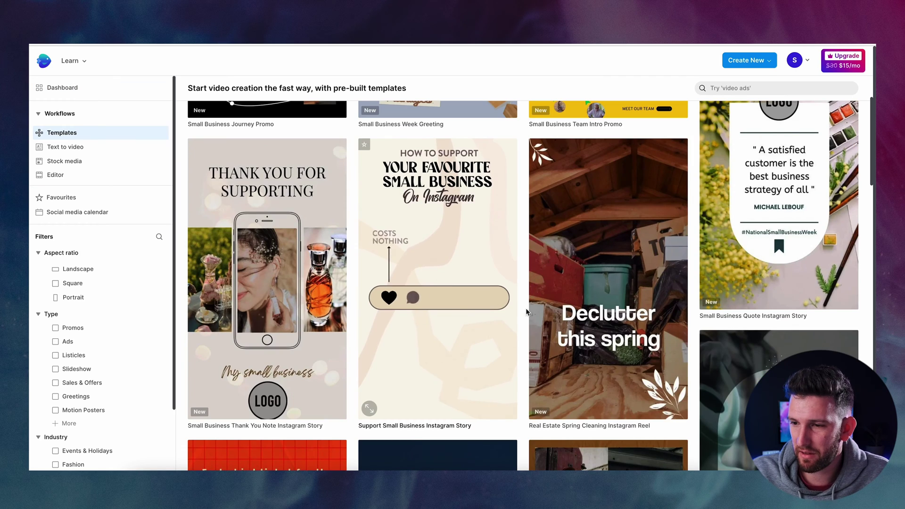
scroll(527, 312, "up", 2)
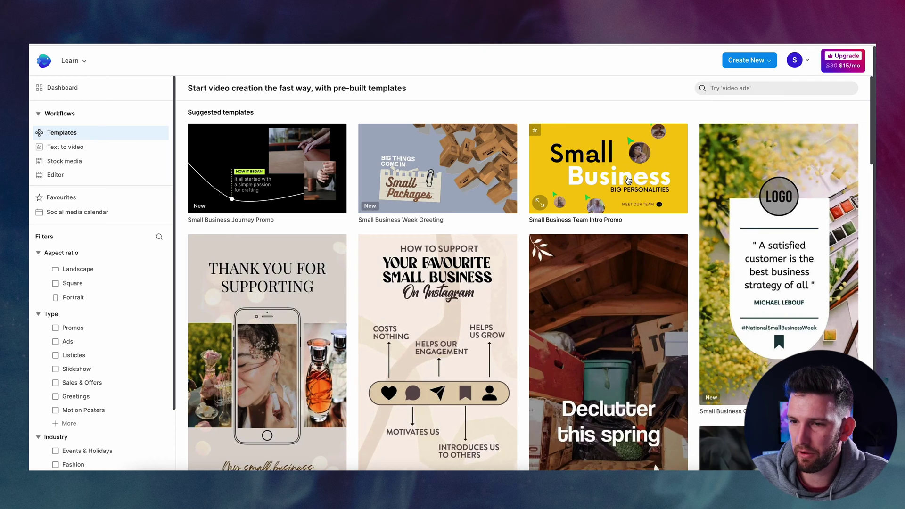
scroll(627, 180, "down", 20)
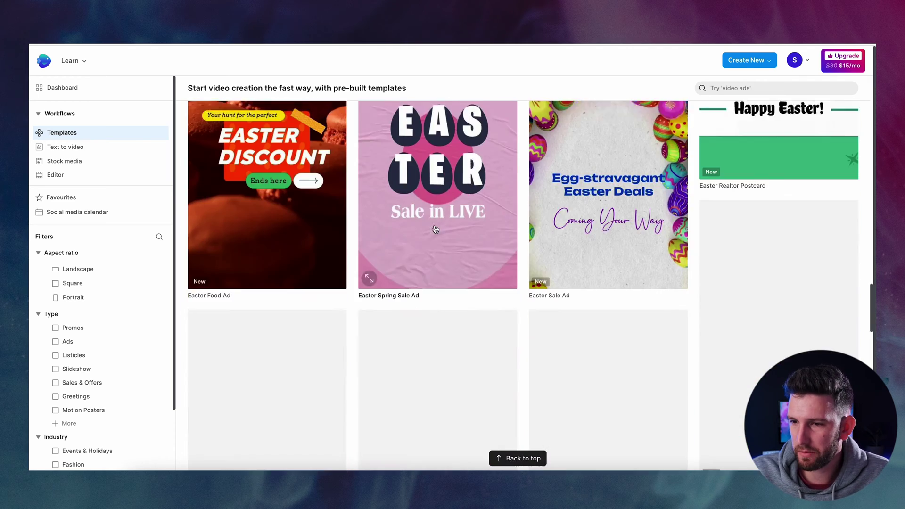
scroll(415, 269, "up", 4)
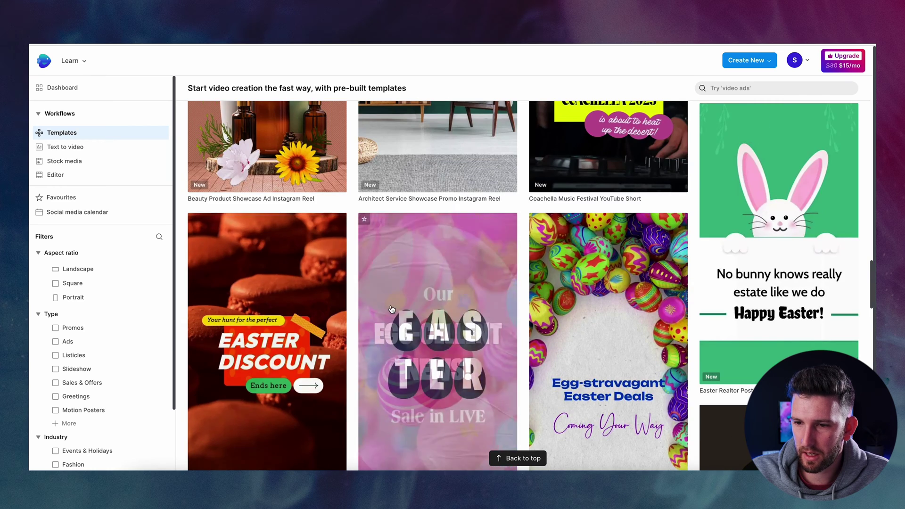
left_click(391, 310)
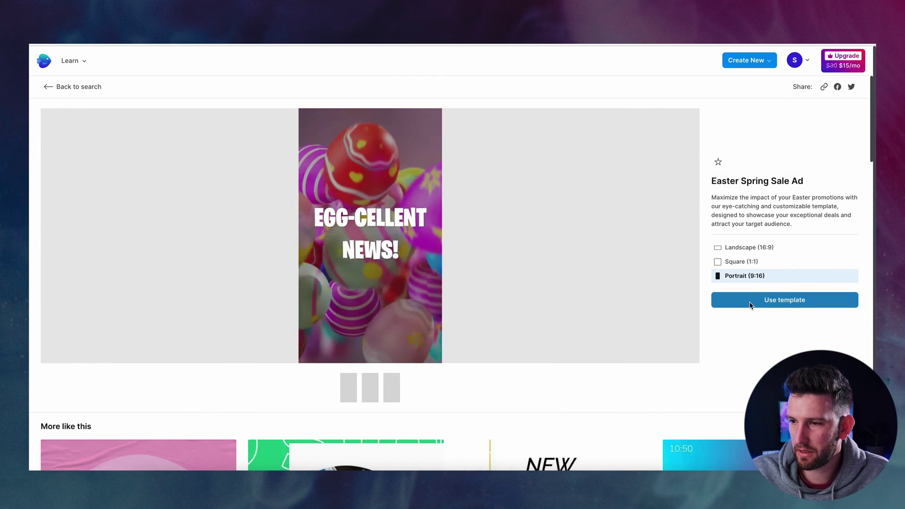
left_click(745, 247)
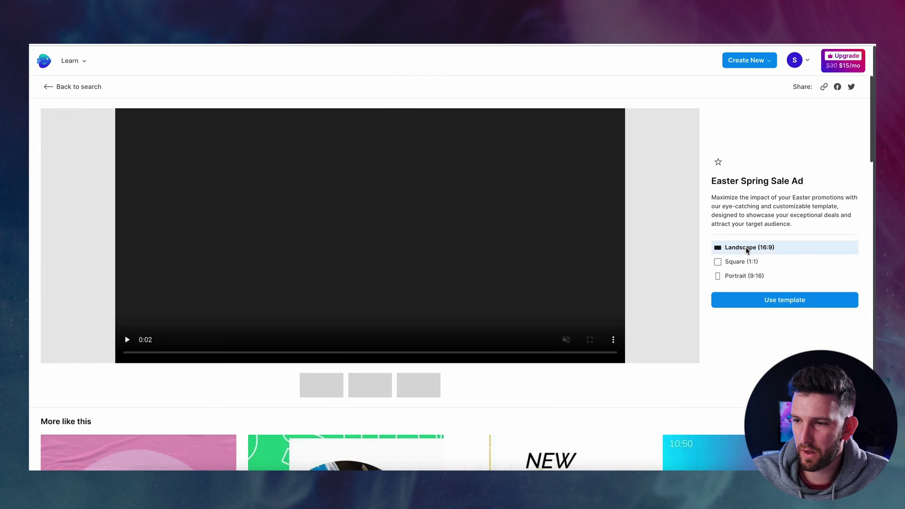
left_click(745, 276)
left_click(785, 300)
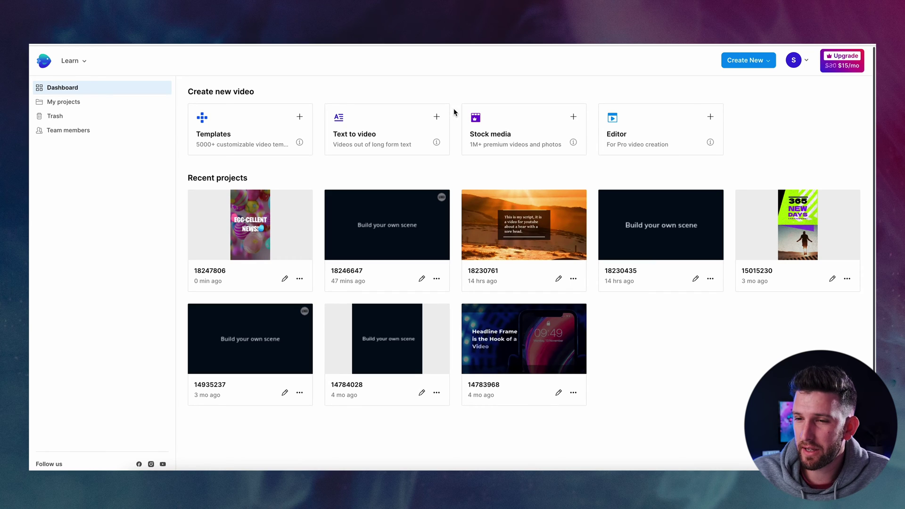
Start a text-to-video project from the Upbeat Motivational Video template in Landscape (16:9).
left_click(394, 136)
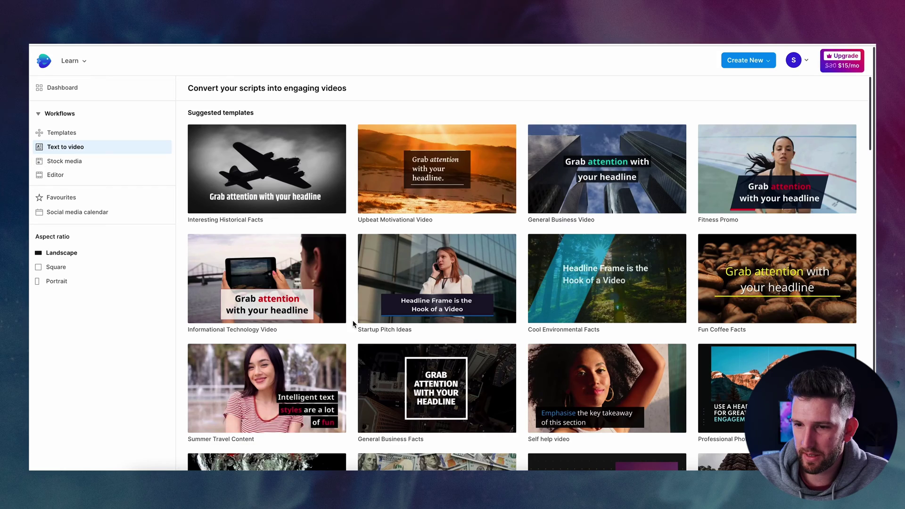
left_click(431, 168)
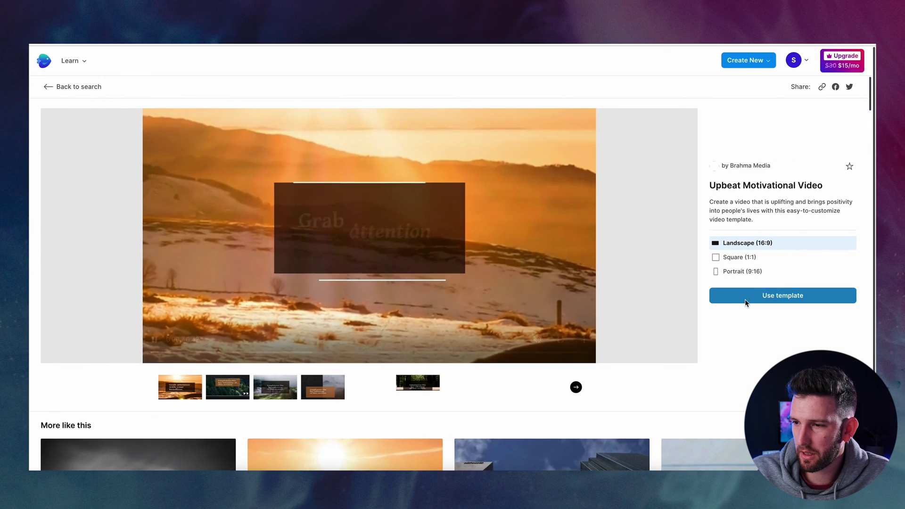
left_click(746, 297)
Write a four-line script starting "The thing about bears is that they are actually quite big." and create scenes with free auto-suggested media.
left_click(166, 162)
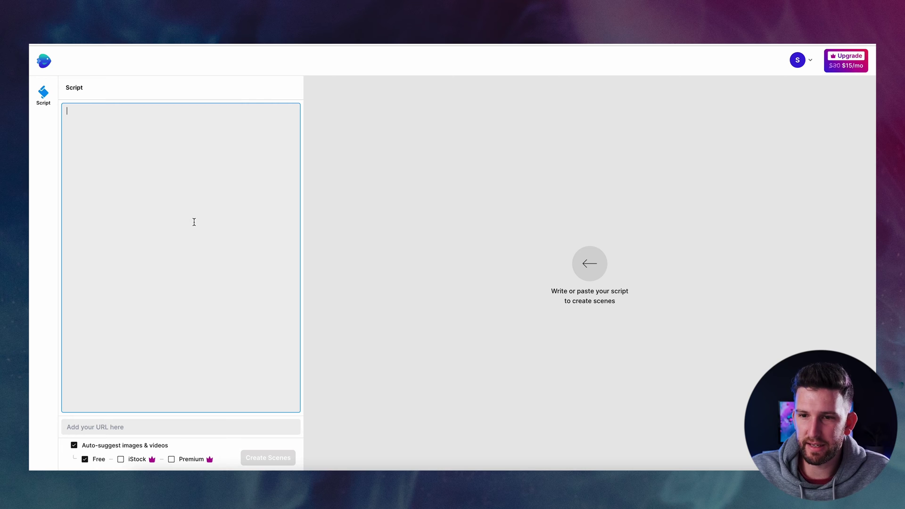
left_click(180, 248)
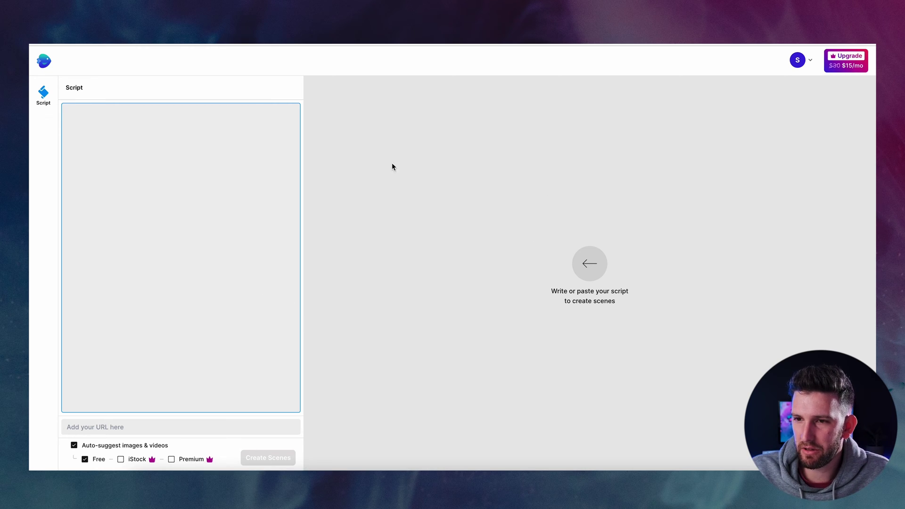
type("The thing about bears is that they are actually quite big.  You do not want to mess with a bear.  Bears have been known to kill more people than rabbits on a yearly basis.  Be careful when you see a bear.")
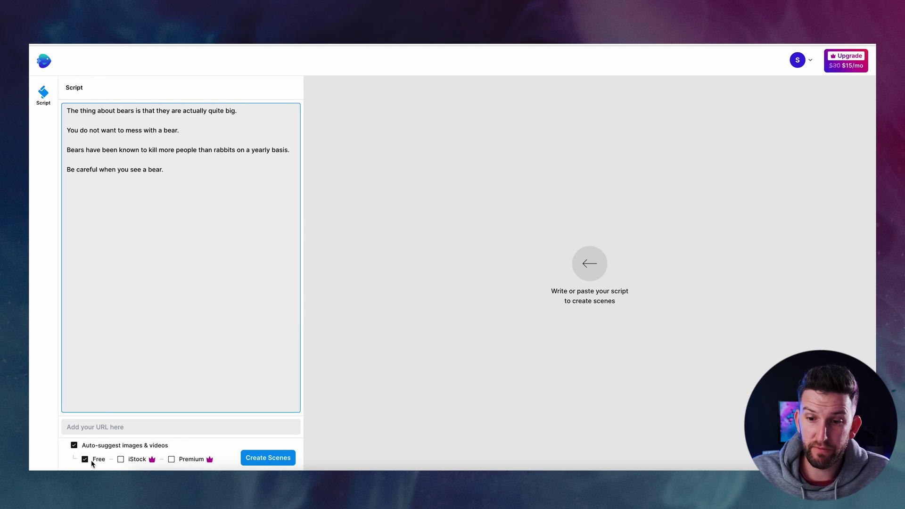
left_click(121, 459)
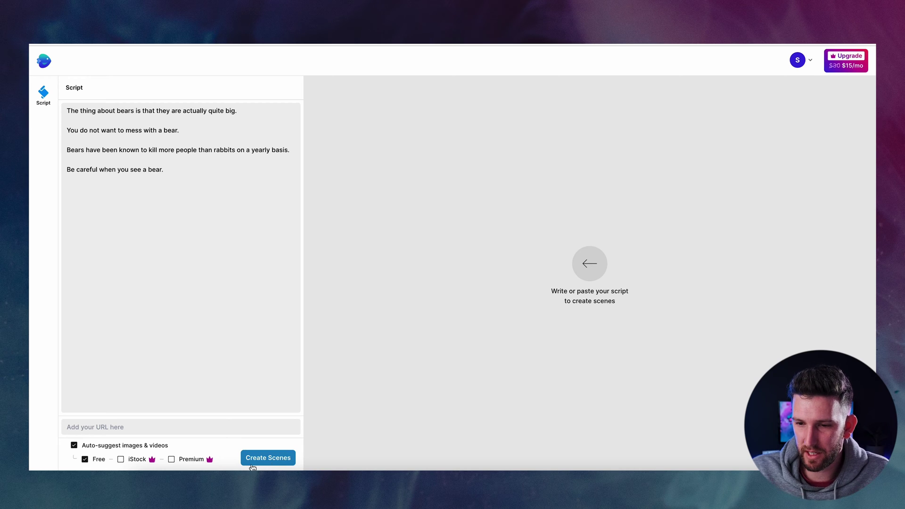
left_click(276, 463)
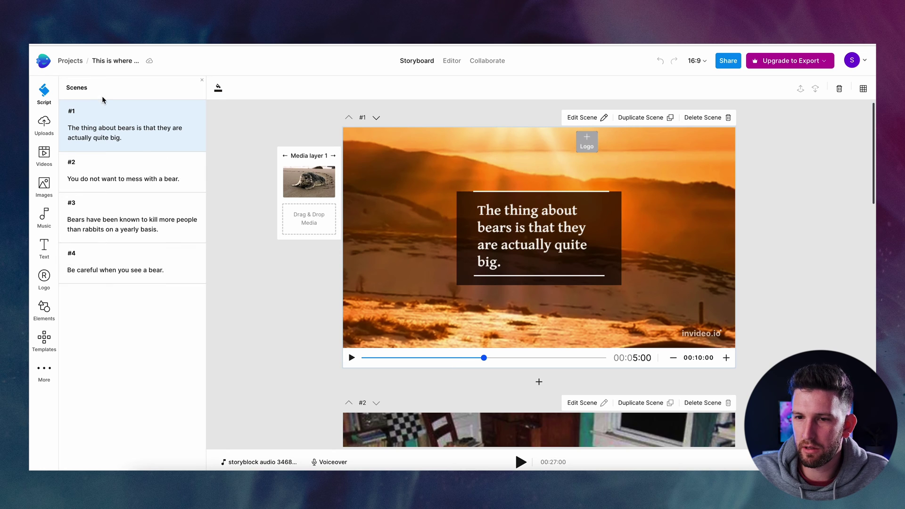
Select the background video of scene 1 and search the stock videos for "bear".
left_click(118, 137)
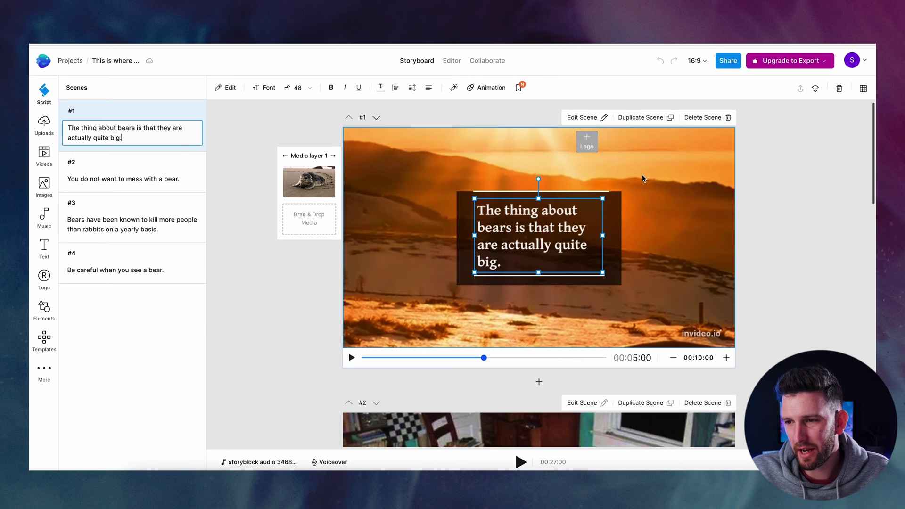
left_click(637, 197)
left_click(43, 155)
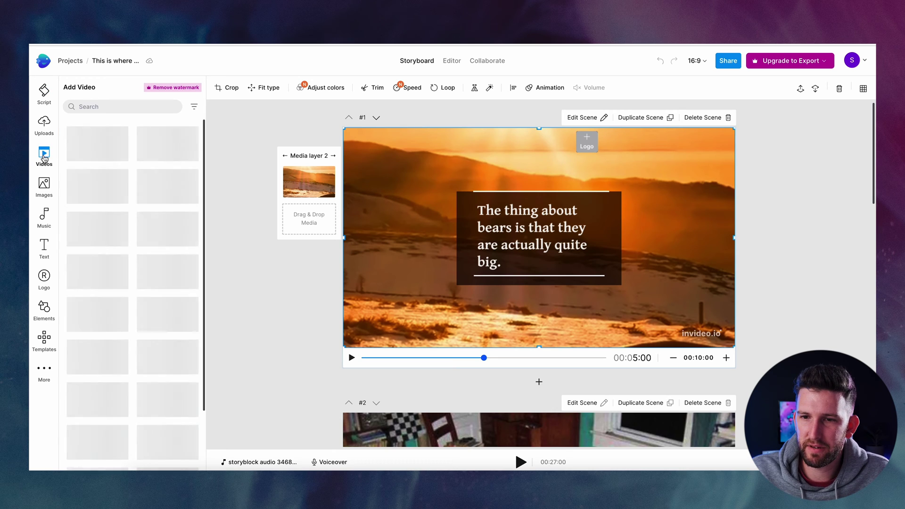
left_click(118, 107)
type("bear")
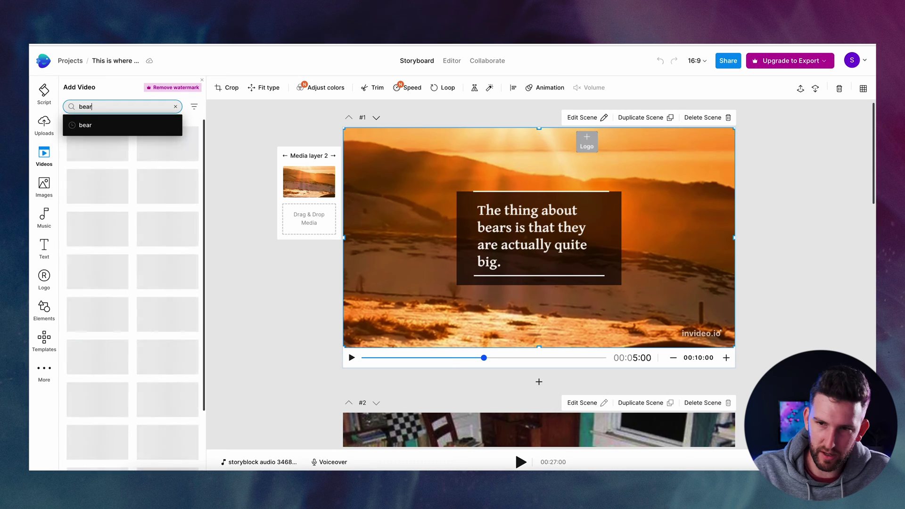
key("Return")
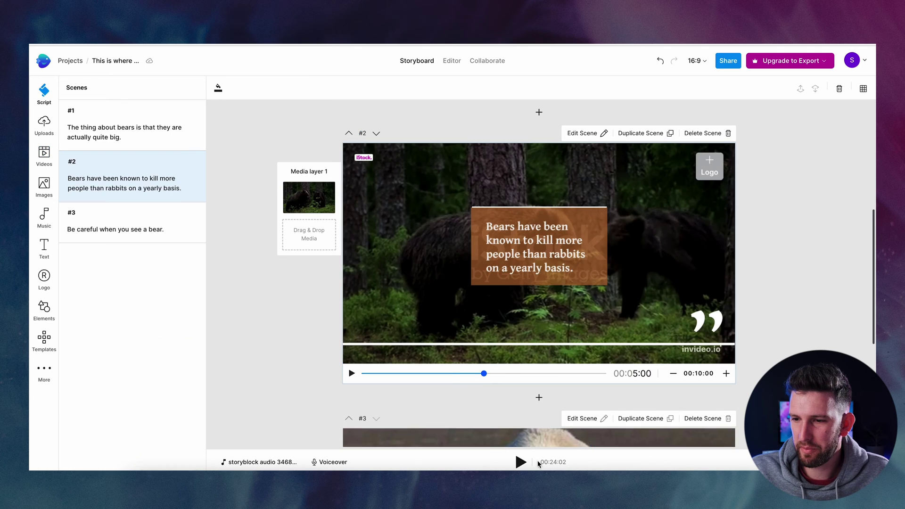
Play a preview of the whole bear video and close it.
left_click(519, 461)
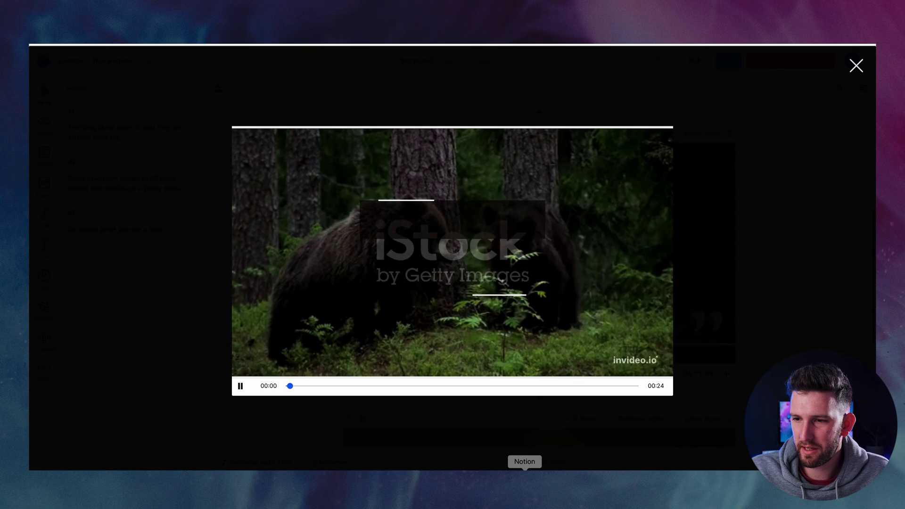
left_click(466, 413)
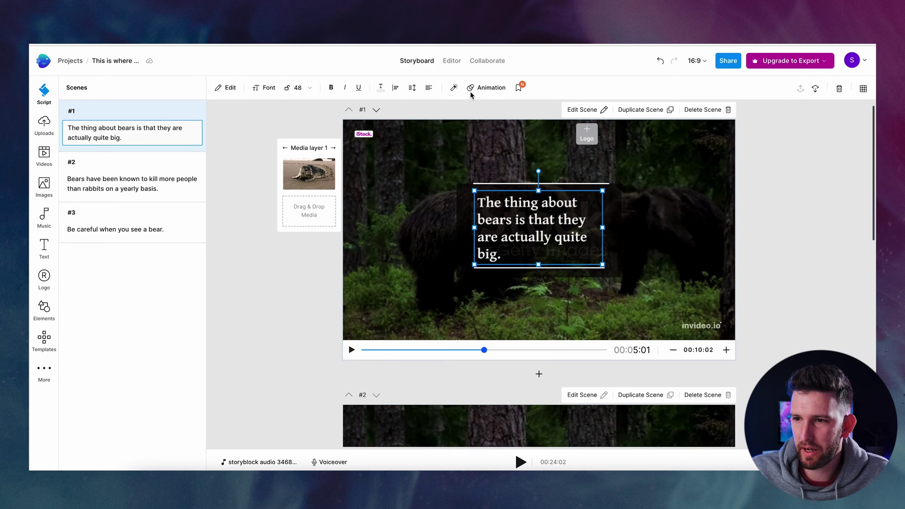
Open scene 1 for detailed timeline editing and start an automated text-to-speech voiceover.
left_click(583, 110)
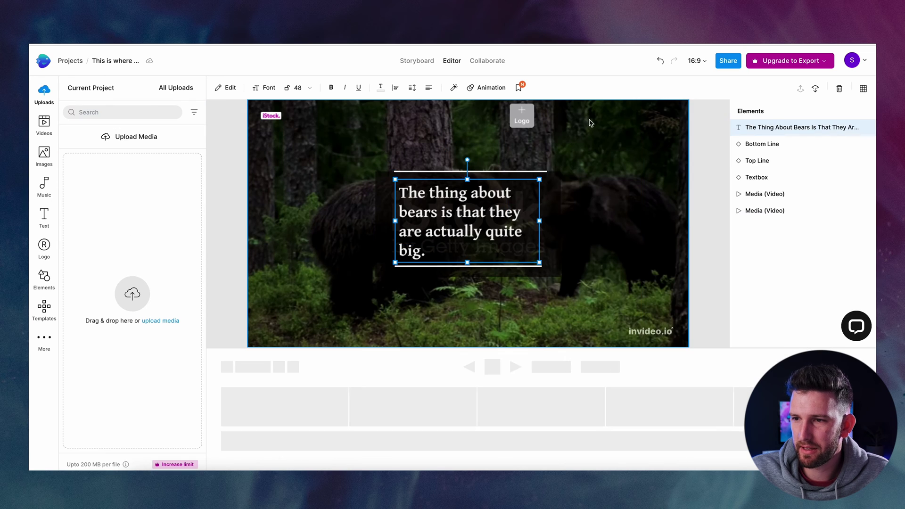
left_click(567, 165)
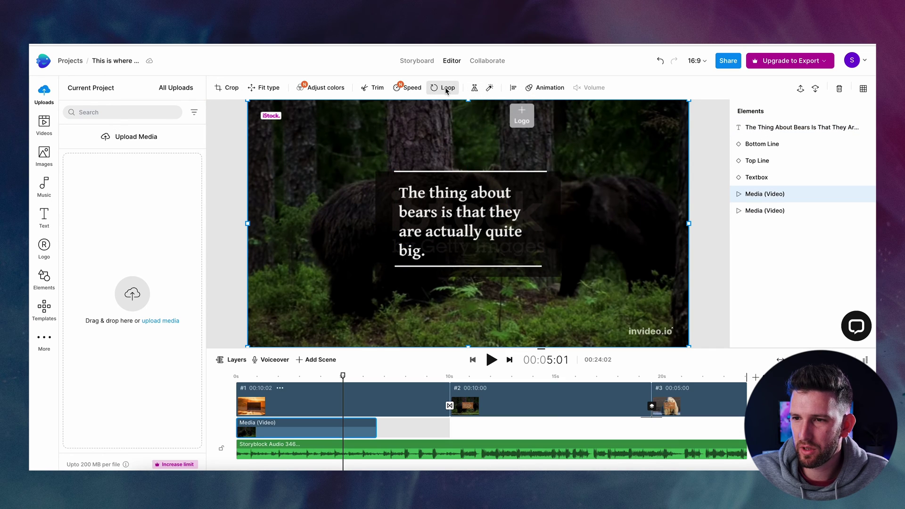
left_click(302, 429)
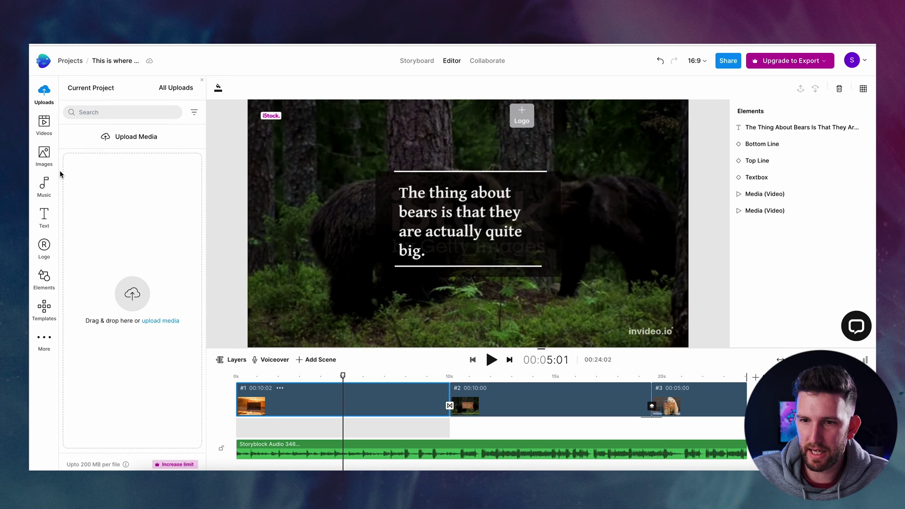
left_click(273, 360)
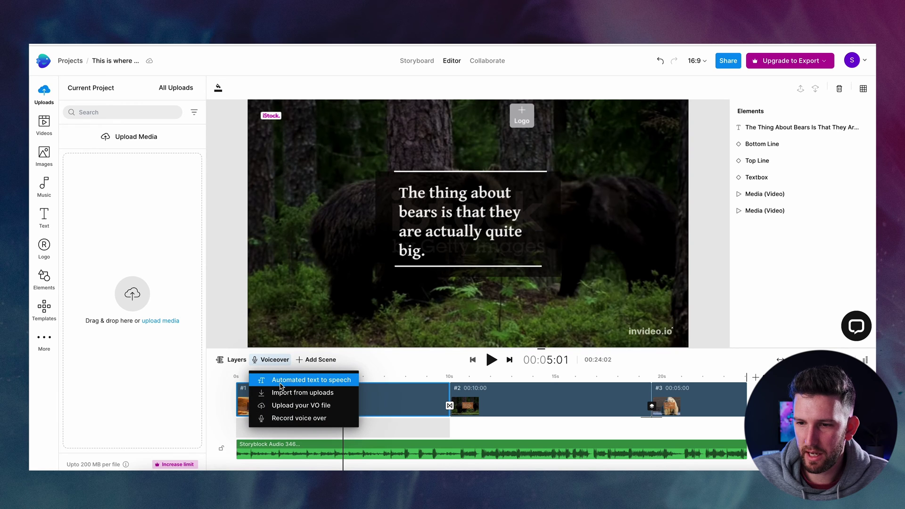
left_click(302, 382)
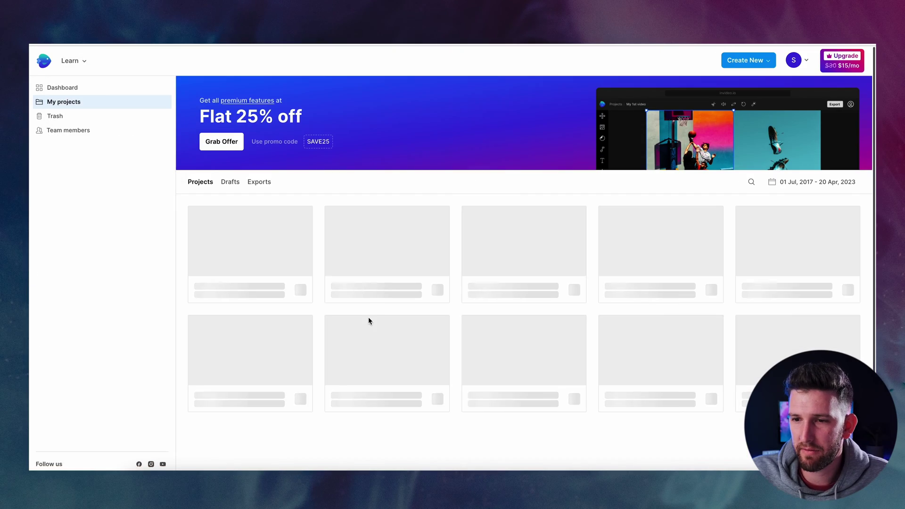
Return to the dashboard and create a blank Portrait project in the editor, skipping the media upload.
left_click(84, 89)
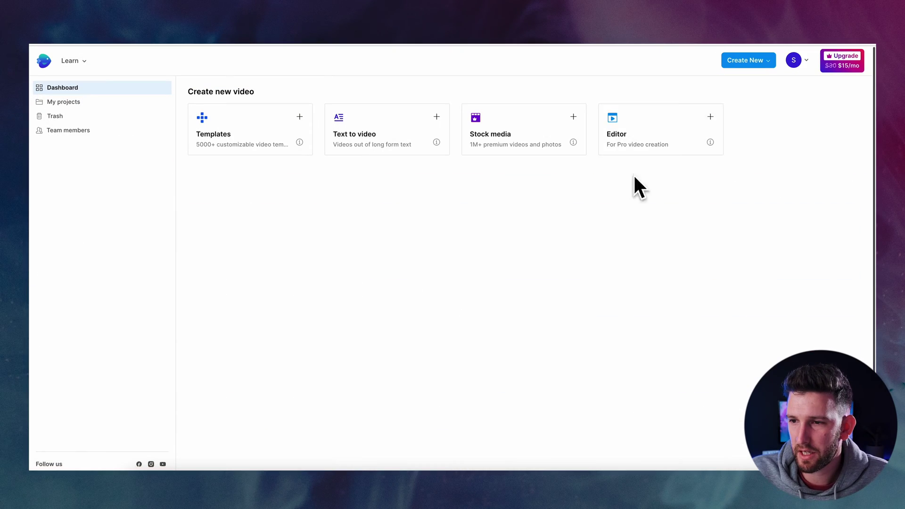
left_click(638, 136)
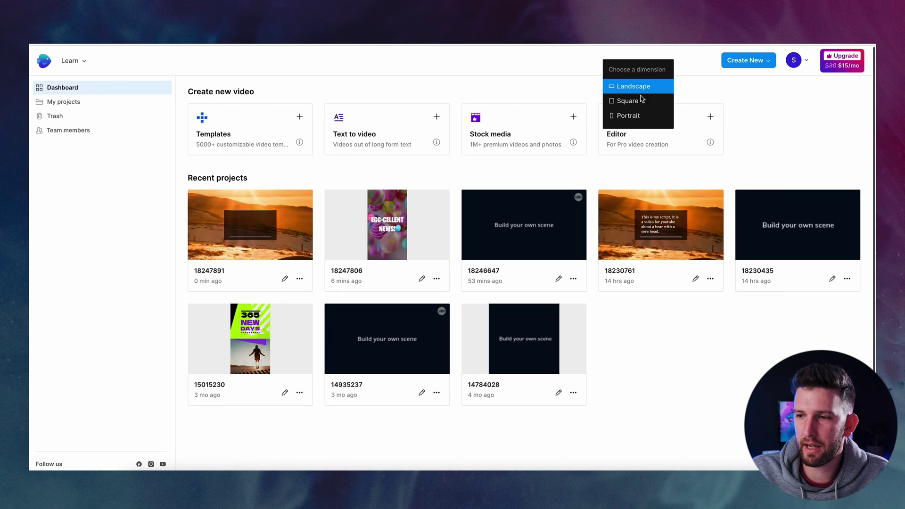
left_click(639, 118)
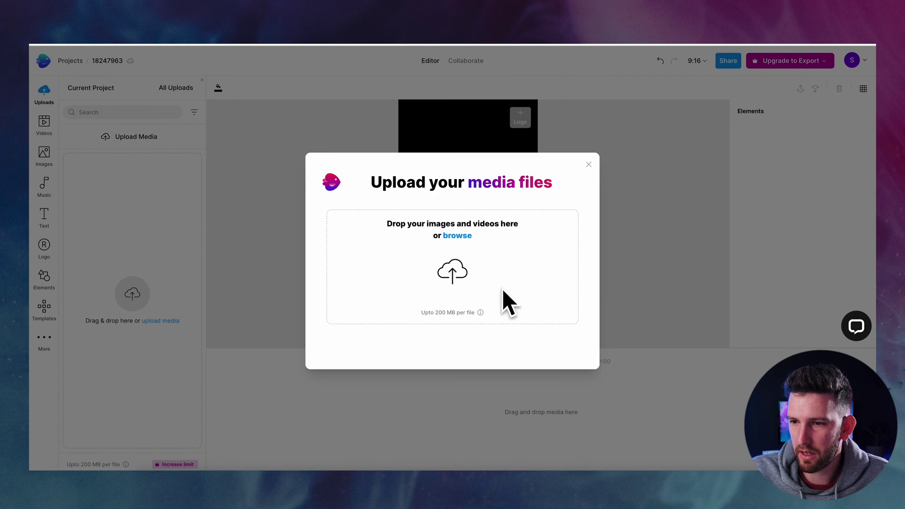
left_click(588, 165)
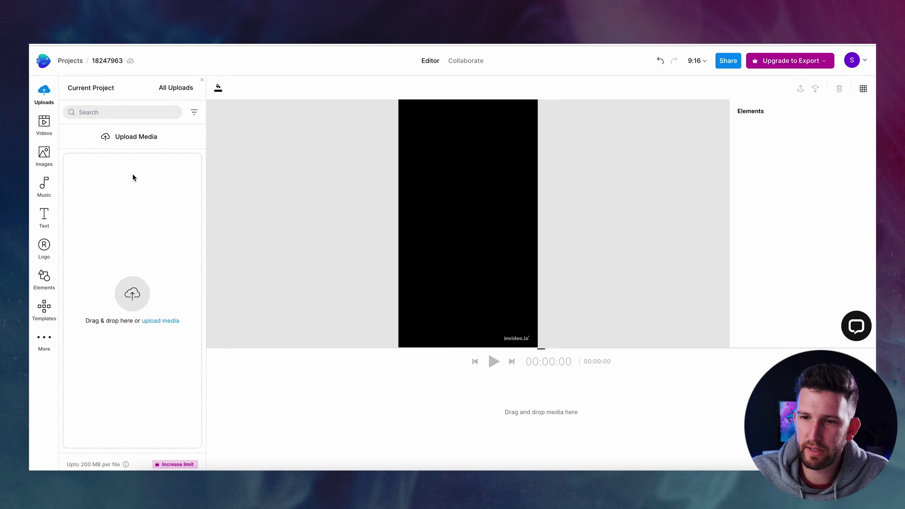
Search the stock videos for "gym" and place the clip of the woman on a treadmill on the canvas.
left_click(44, 123)
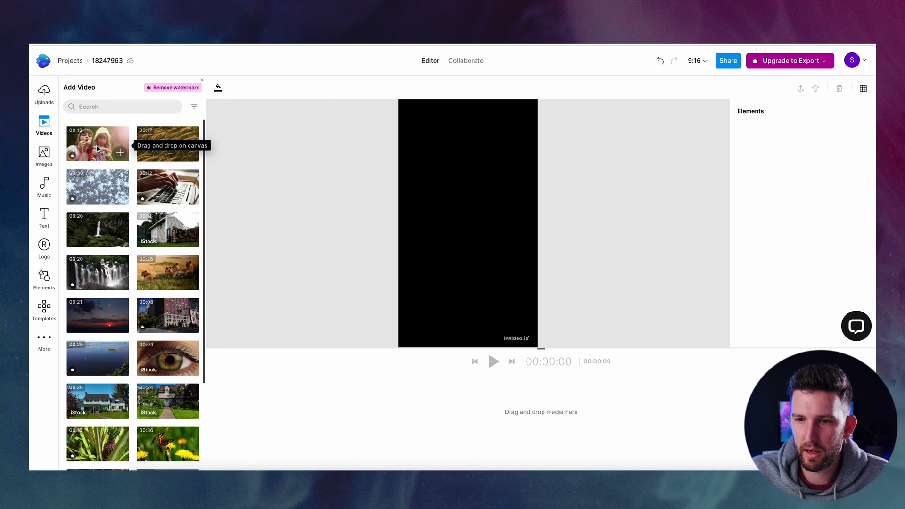
type("gym")
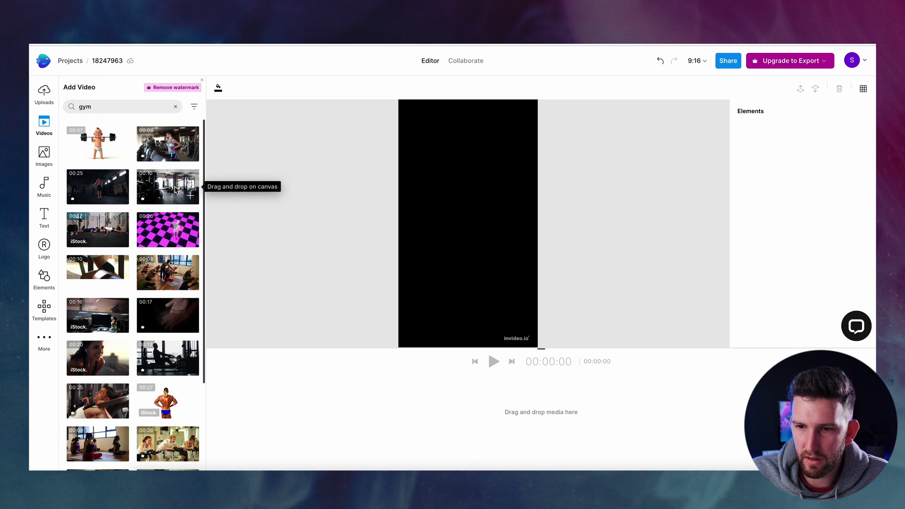
left_click_drag(157, 151, 415, 236)
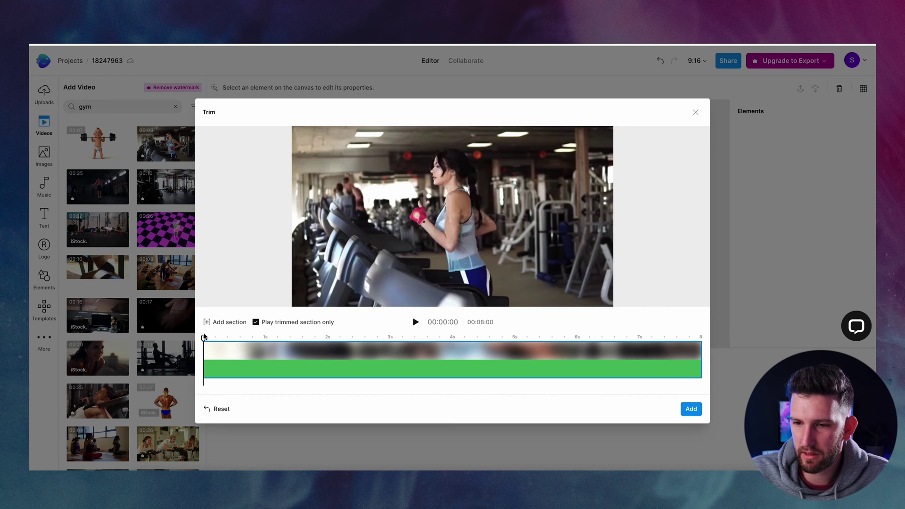
Trim the treadmill clip to a 00:02:20 section starting at 00:01:12 and add it to the project.
key("space")
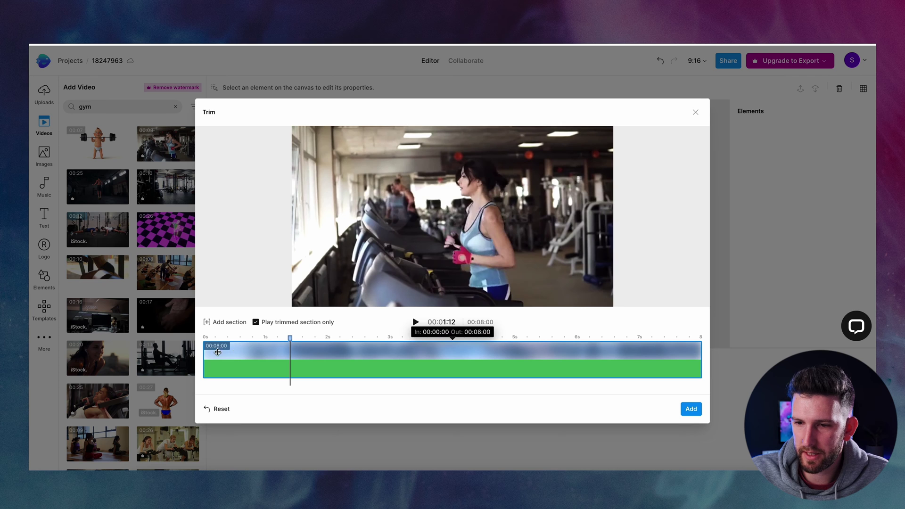
left_click_drag(204, 355, 290, 355)
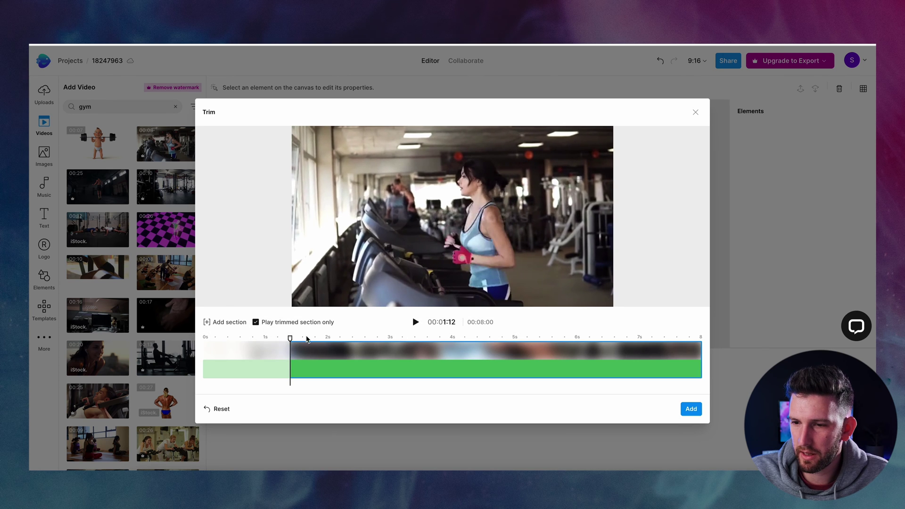
left_click(388, 346)
left_click(690, 408)
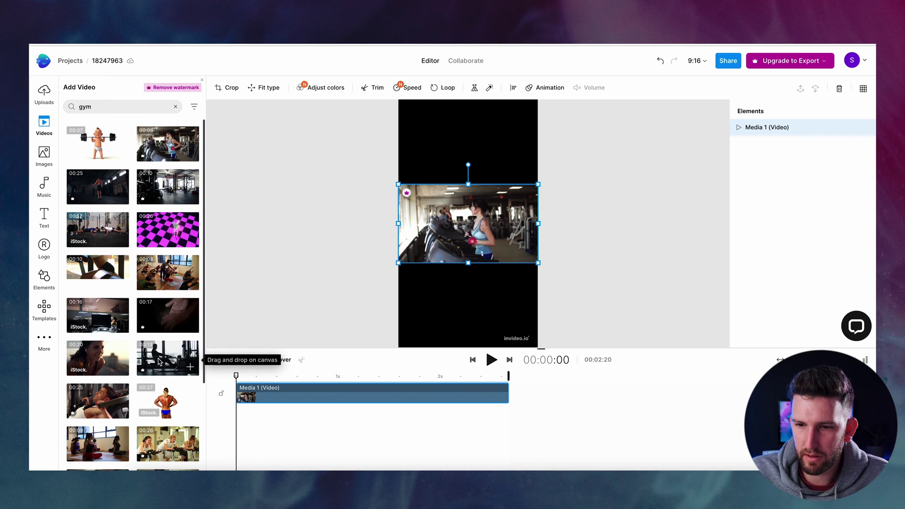
Place the rowing-machine clip above the treadmill clip and the man's weight-bench clip below it, filling the portrait canvas in thirds.
left_click_drag(158, 363, 535, 267)
left_click_drag(466, 221, 468, 139)
left_click(302, 292)
left_click_drag(103, 402, 443, 301)
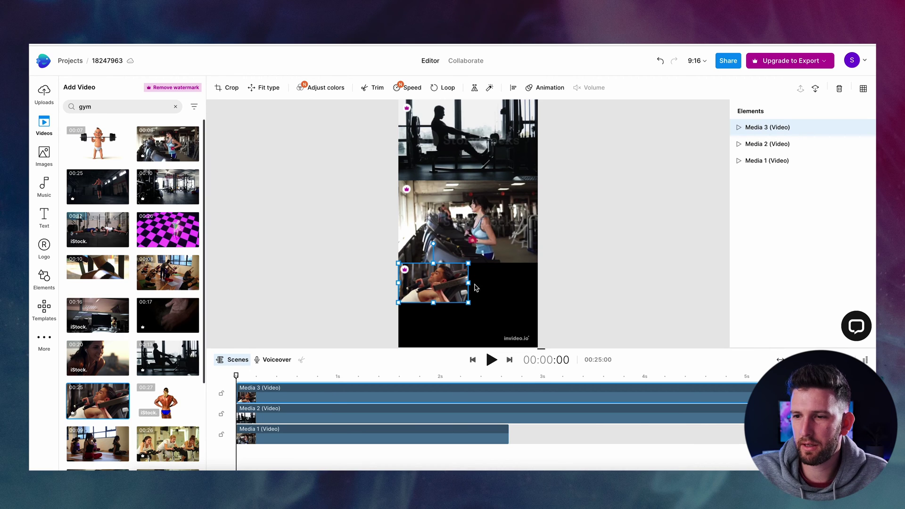
mouse_move(418, 291)
left_mouse_down()
mouse_move(428, 266)
mouse_move(414, 292)
left_mouse_up()
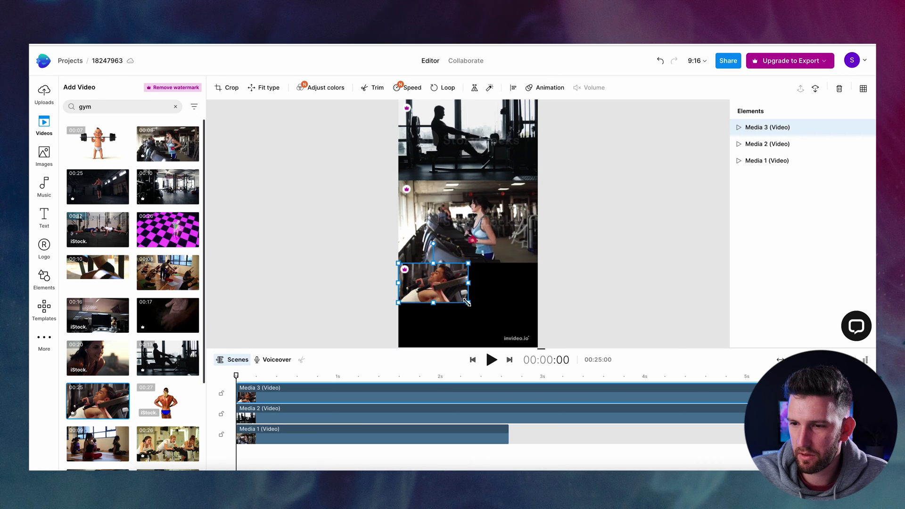
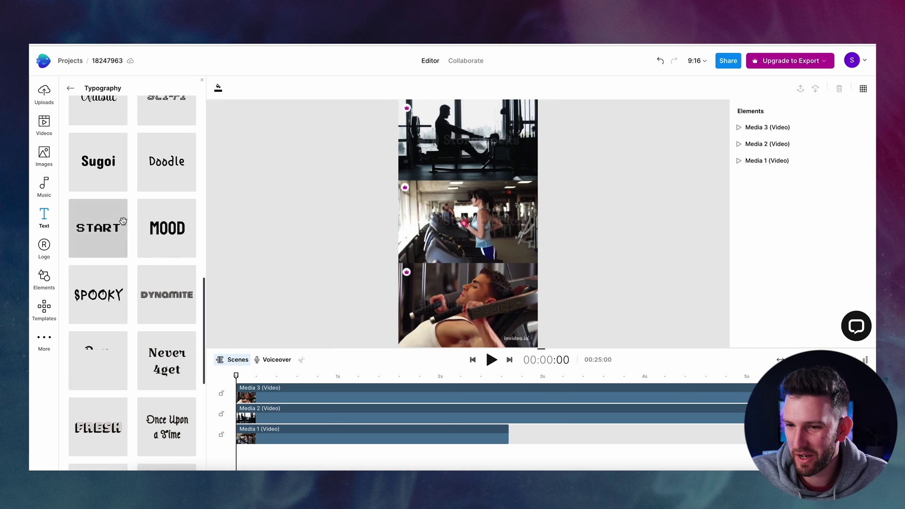
Add the "MOOD" typography text to the middle of the canvas and change its wording to "Go to gym".
key("Delete")
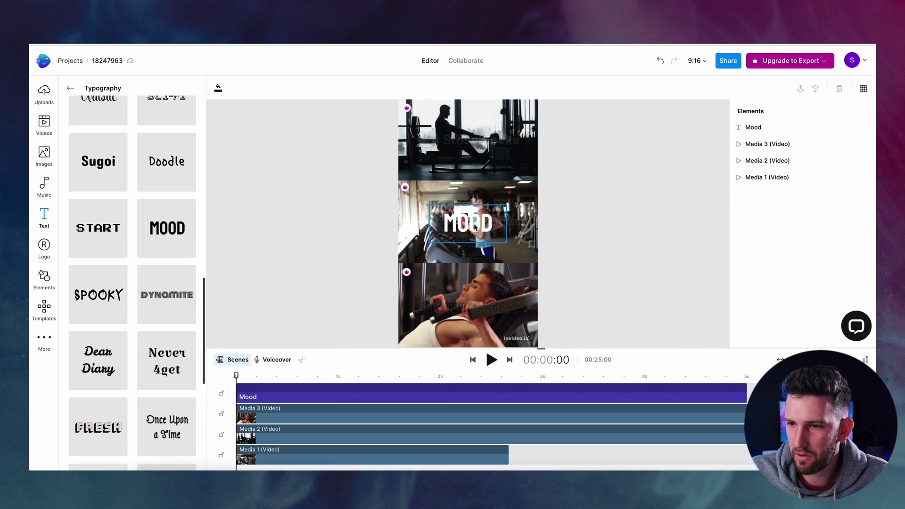
left_click(470, 226)
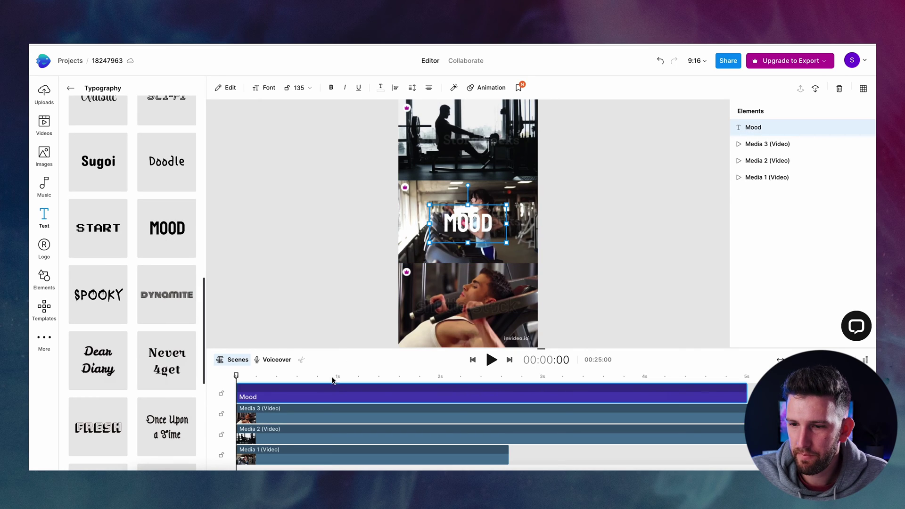
left_click(316, 397)
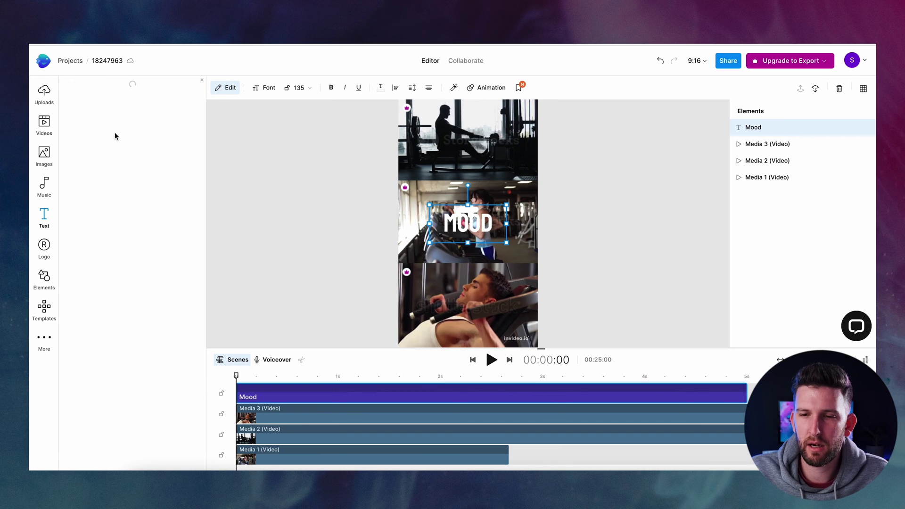
key("ctrl+a")
type("Go")
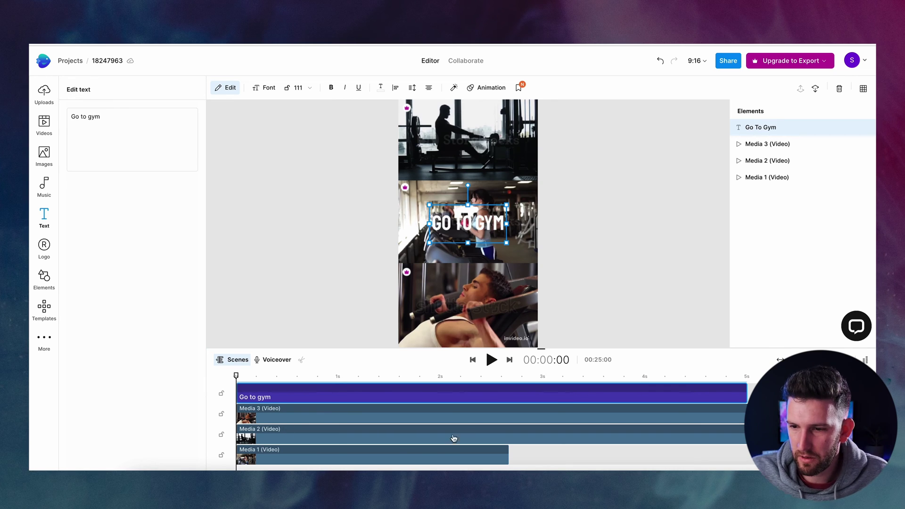
Shift all three video clips on the timeline to start about 1 second in, previewing the text before they appear.
left_click(435, 449)
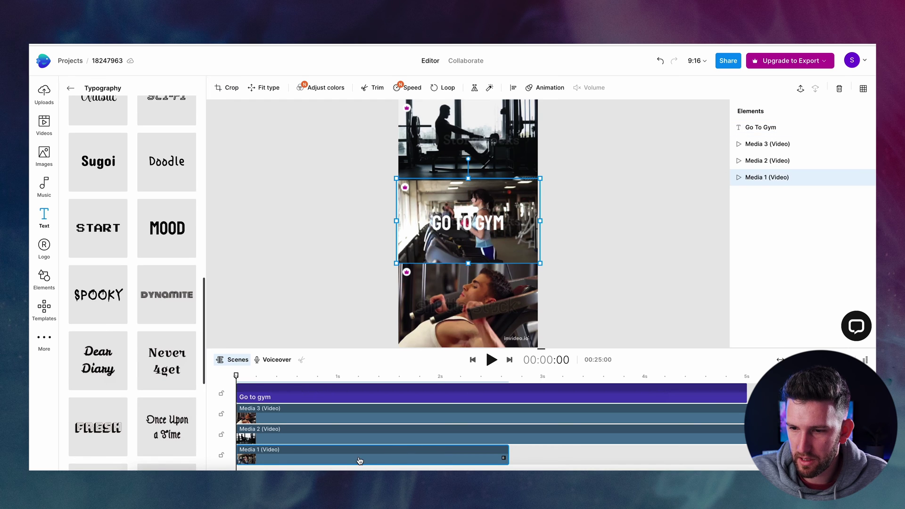
left_click_drag(359, 460, 401, 461)
key("space")
key("space")
left_click(274, 384)
left_click(242, 376)
key("space")
key("space")
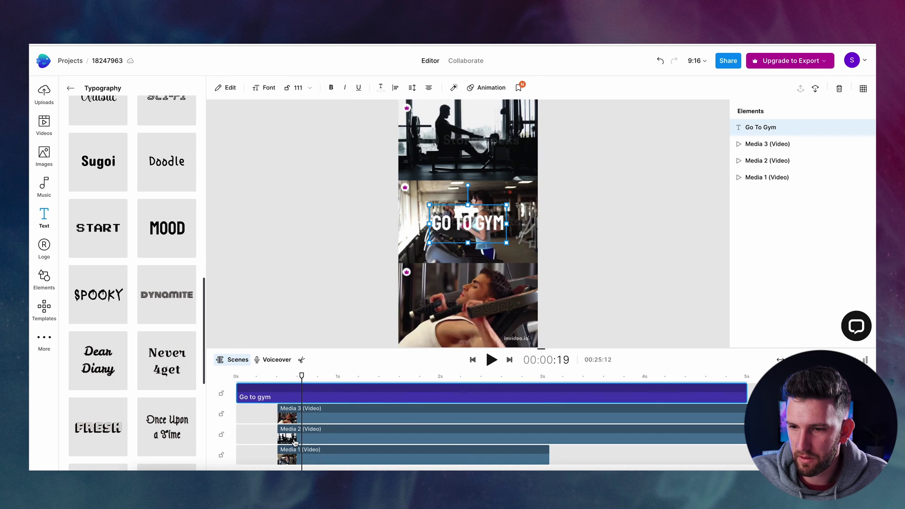
left_click_drag(316, 451, 374, 451)
left_click_drag(317, 430, 437, 423)
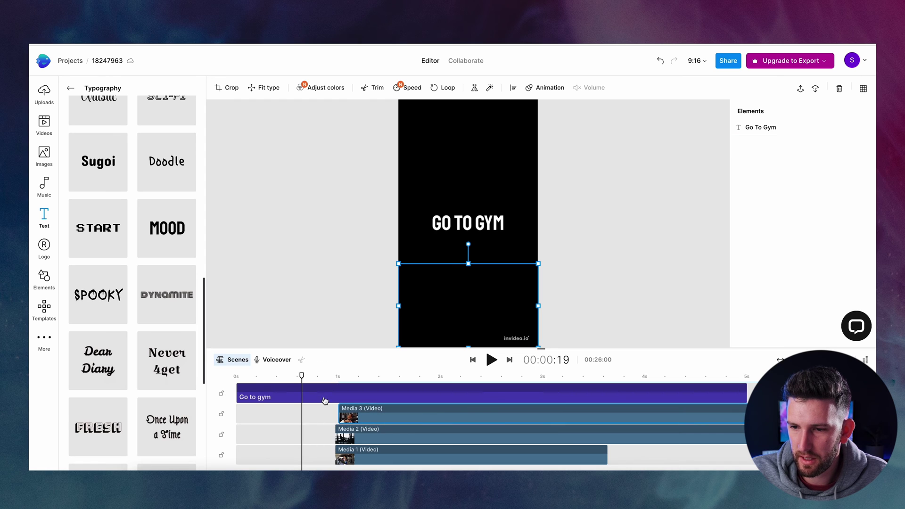
Replace the typography text with a new heading reading "GO TO GYM" that starts at 00:00:00 on the timeline.
left_click(353, 395)
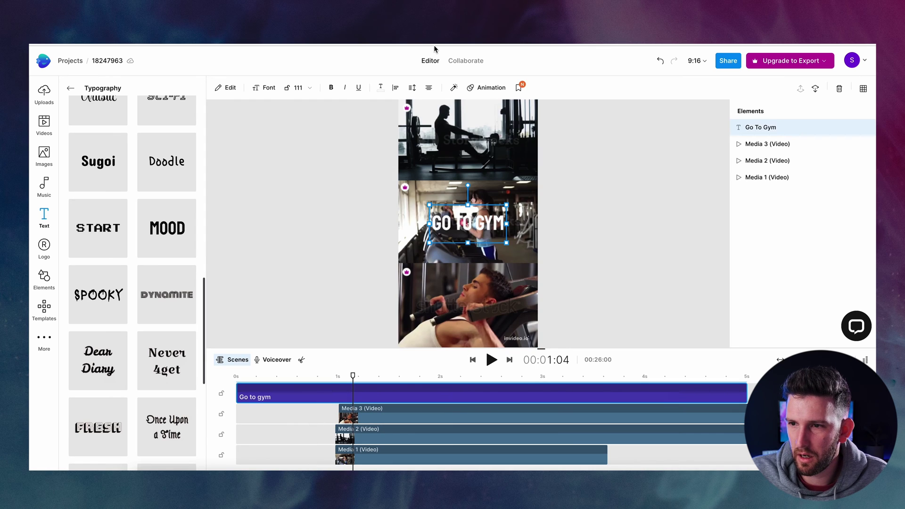
left_click(70, 88)
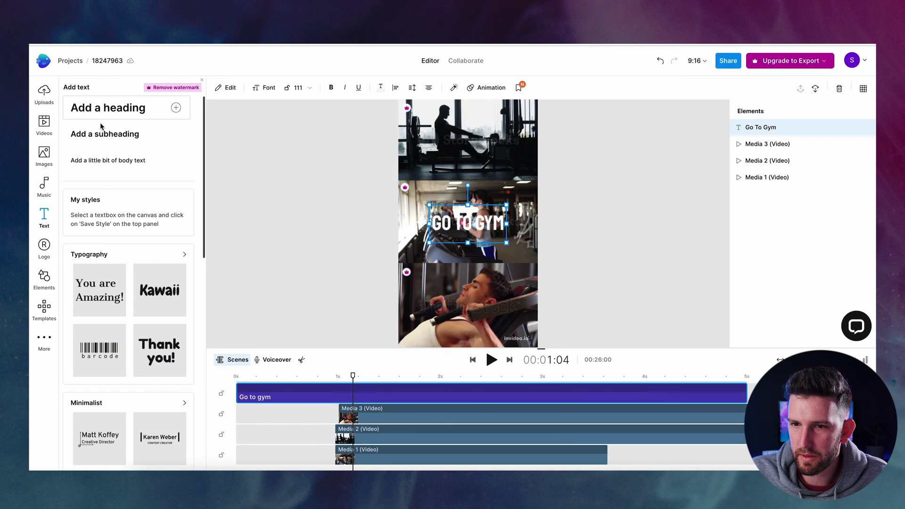
left_click(173, 112)
left_click(314, 389)
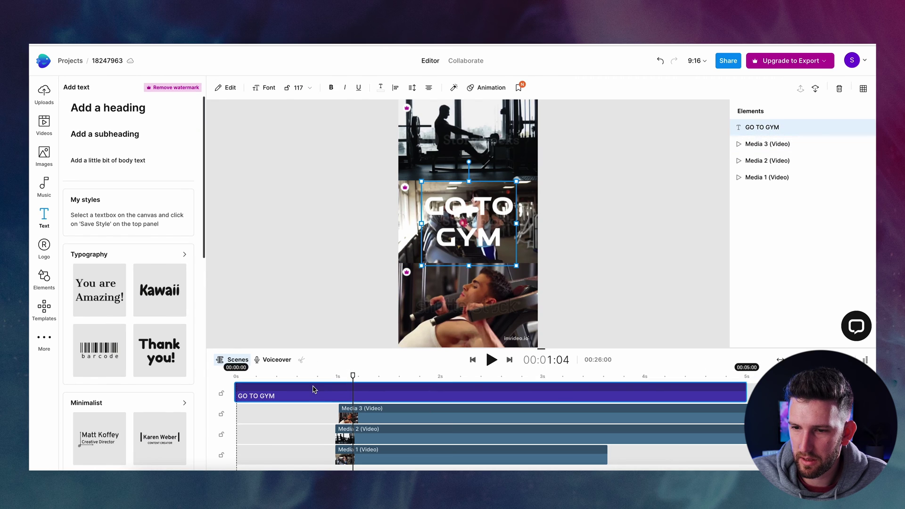
Preview the opening and apply a 1.0 s Fade in entrance animation to the heading's text box.
left_click(273, 376)
left_click(231, 377)
key("space")
left_click(242, 397)
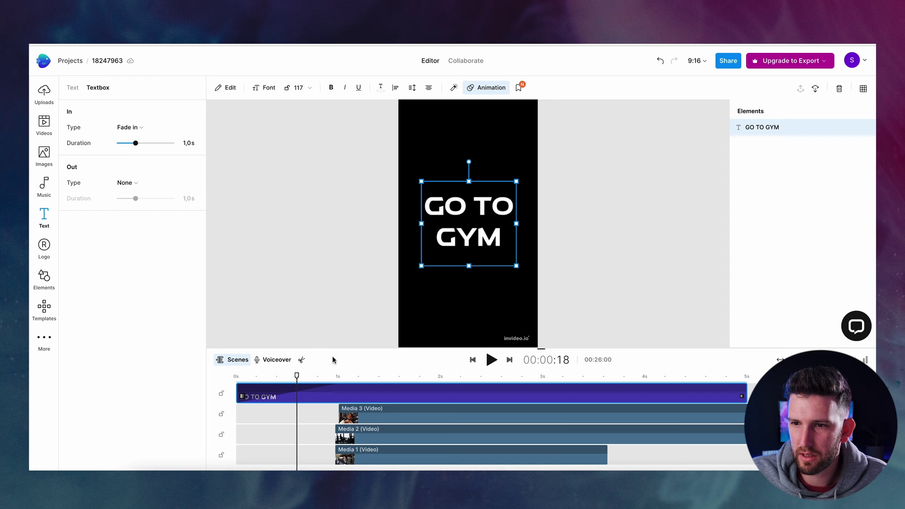
Align the weight-bench clip's start with the other clips and move the heading's track beneath all video tracks, checking it in playback.
left_click(331, 404)
left_click(322, 395)
left_click(367, 415)
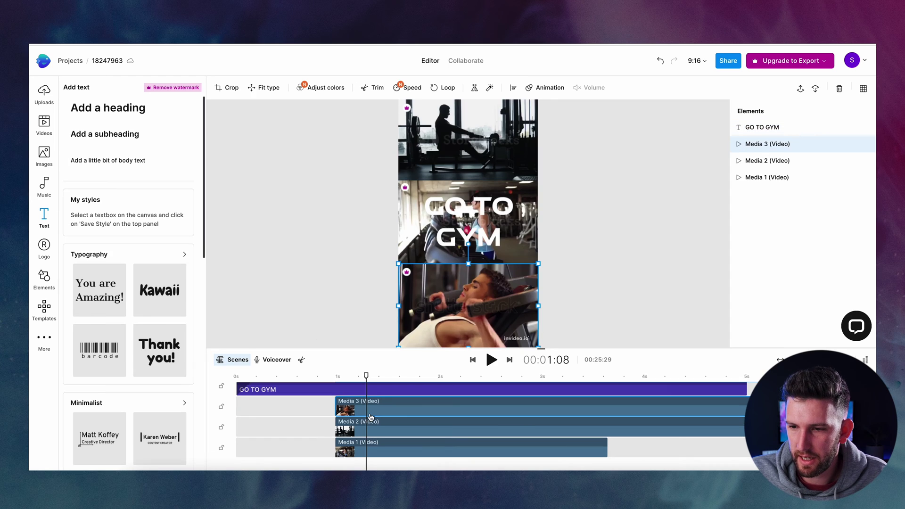
mouse_move(299, 439)
left_mouse_down()
mouse_move(300, 483)
mouse_move(299, 444)
left_mouse_up()
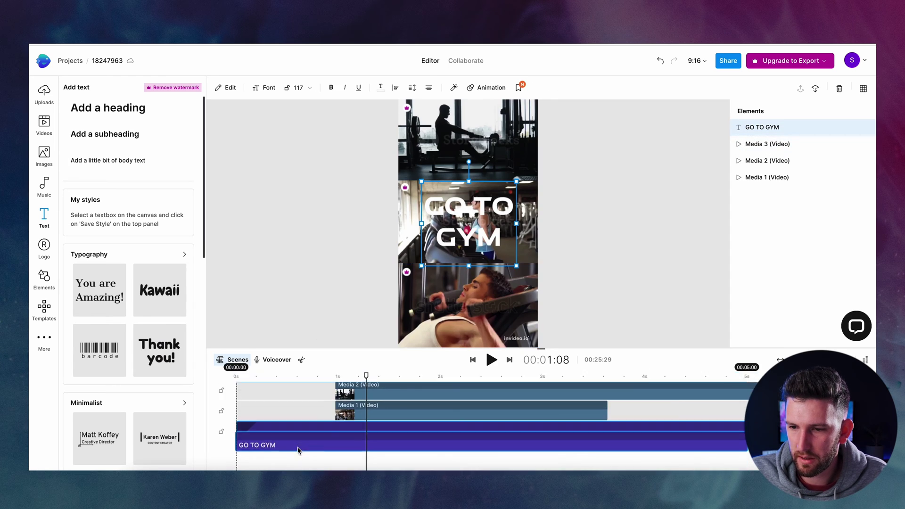
left_click(306, 376)
key("space")
key("space")
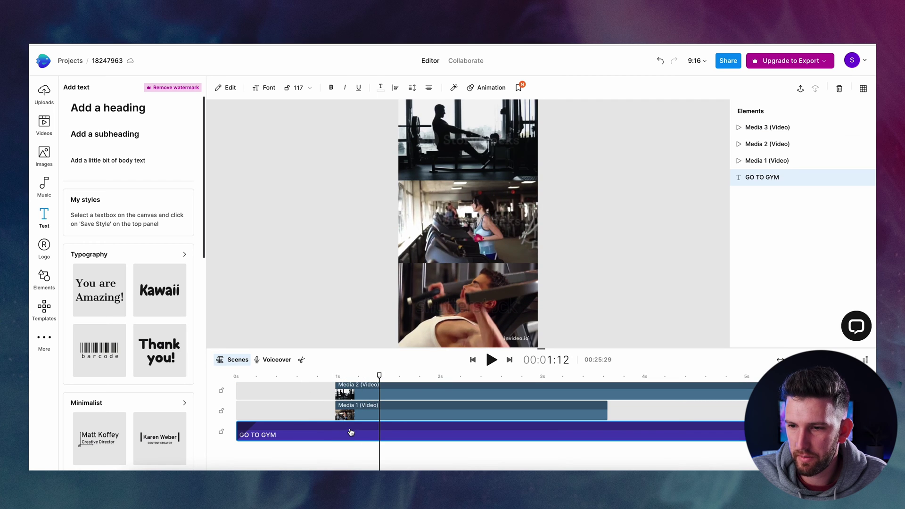
Apply 1.0 s slide entrance animations, from right for the upper and lower clips and from left for the treadmill clip, and preview them.
left_click(385, 415)
left_click(362, 397)
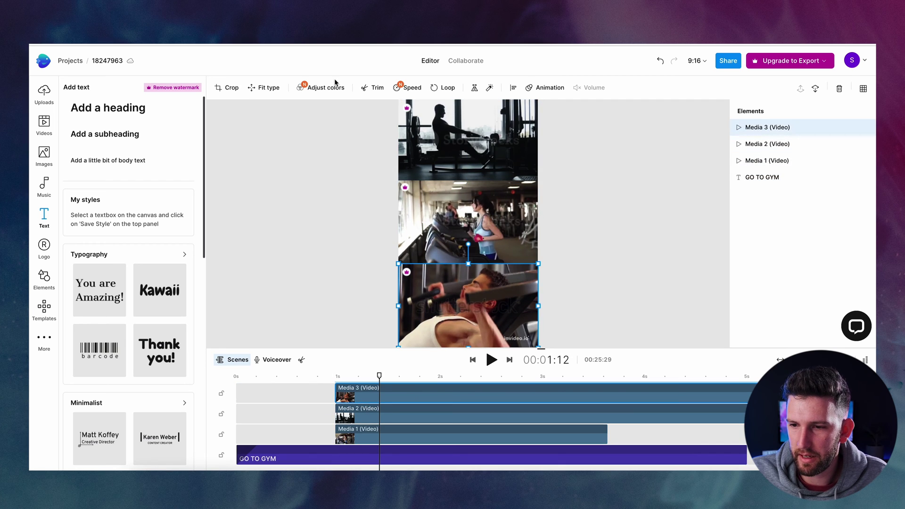
left_click(545, 88)
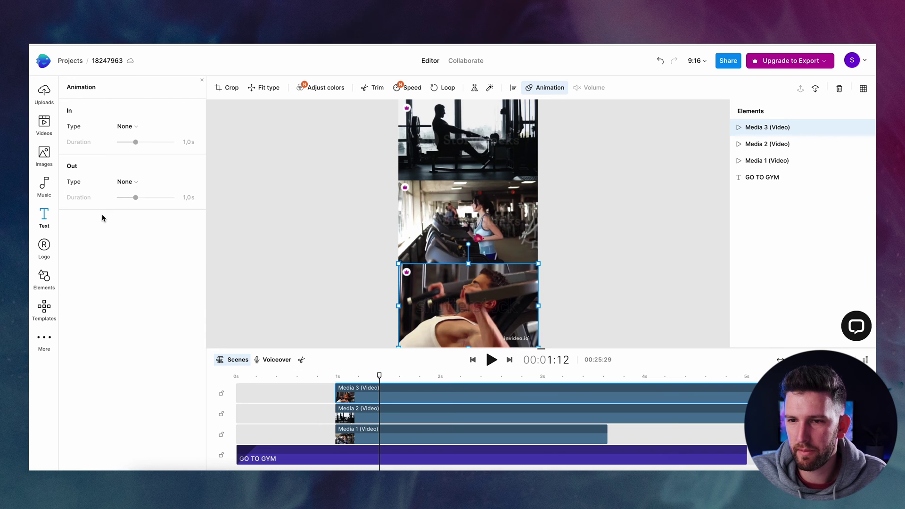
left_click(123, 127)
mouse_move(222, 185)
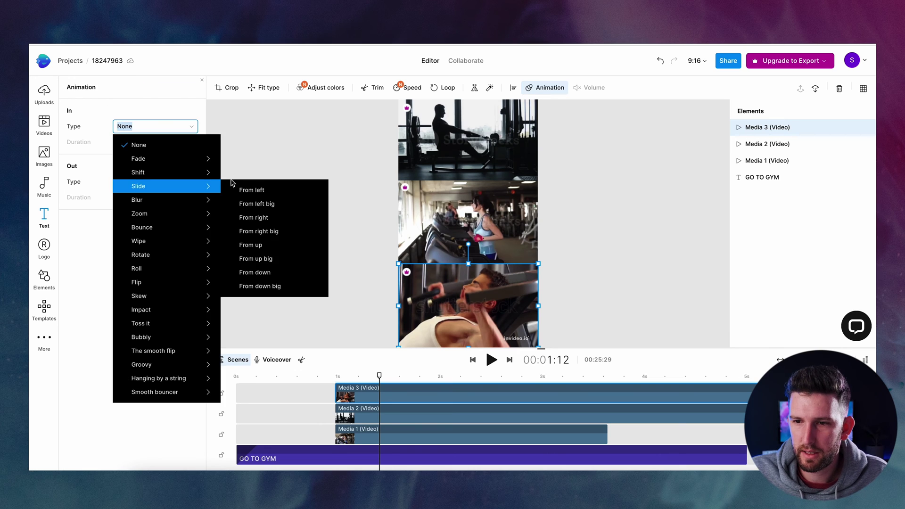
left_click(273, 188)
left_click(388, 444)
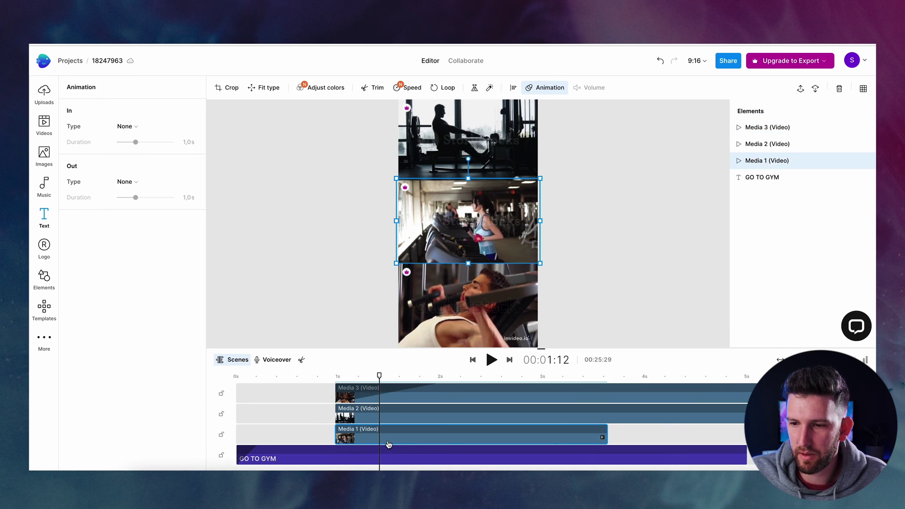
left_click(409, 419)
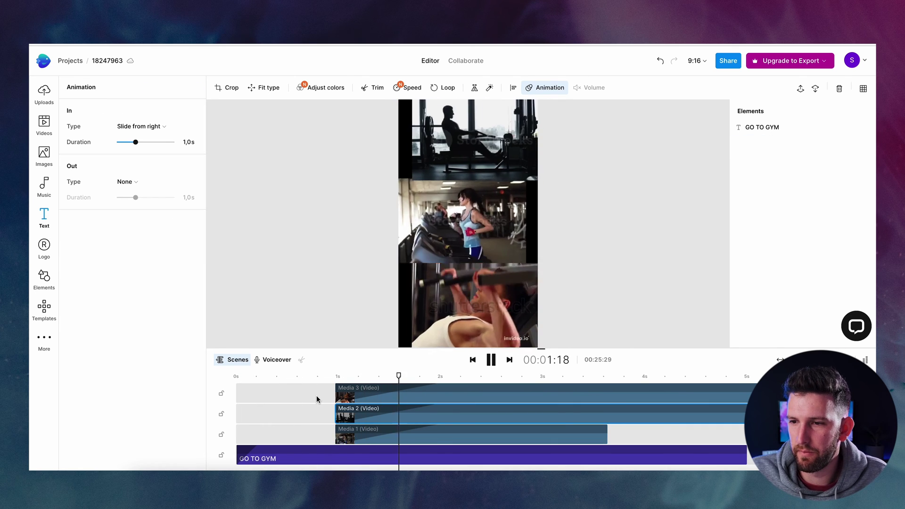
key("space")
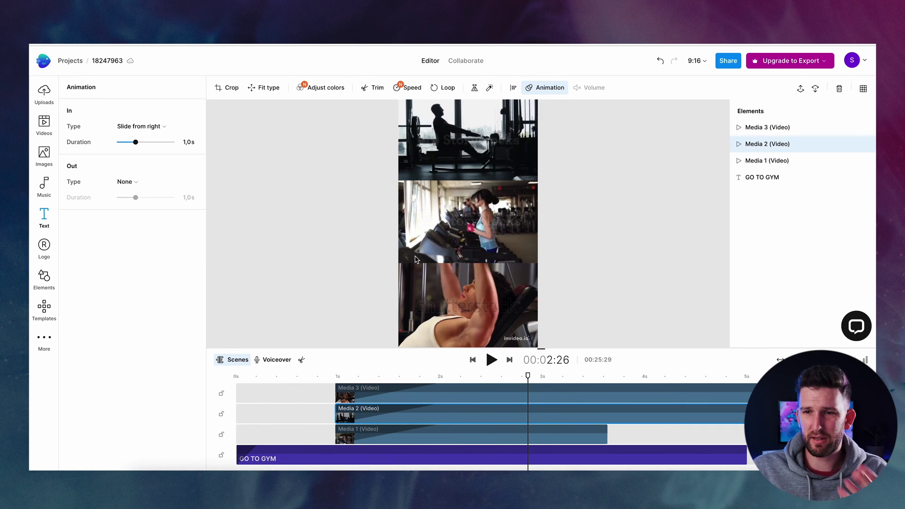
Look through the editor's music, image, text, logo and element libraries.
left_click(44, 186)
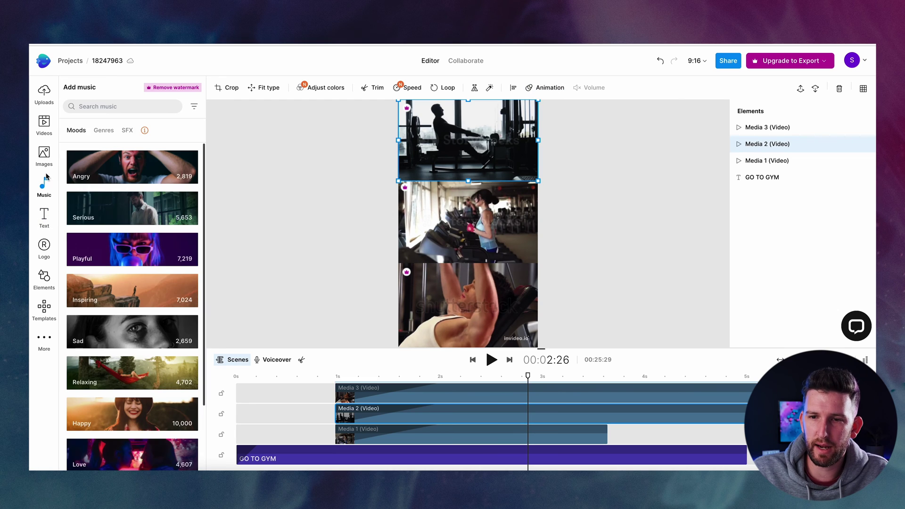
mouse_move(143, 131)
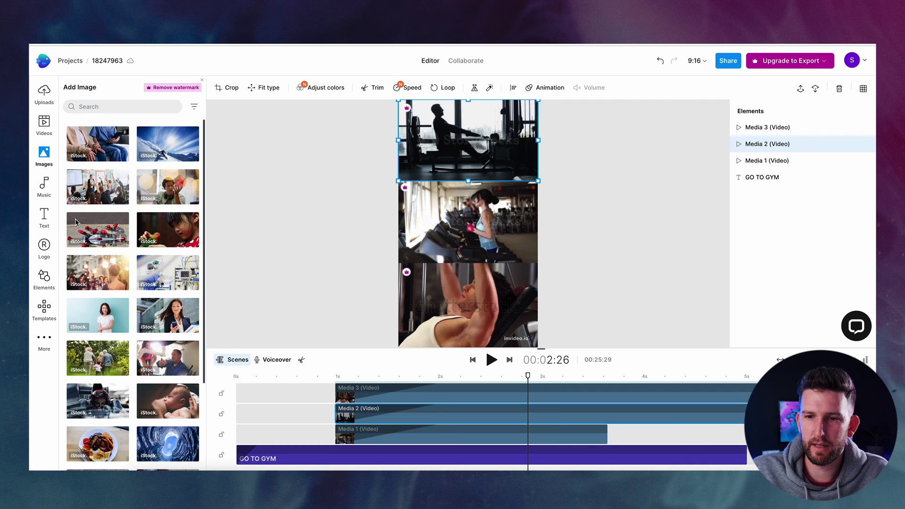
left_click(44, 221)
left_click(44, 247)
left_click(53, 285)
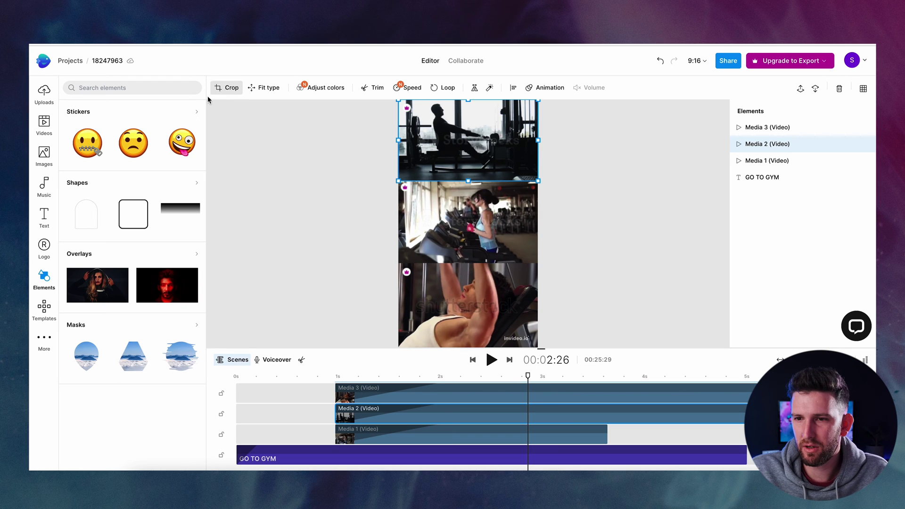
Look through the rowing clip's crop and fit options and its white balance, tone and filter color adjustments.
left_click(230, 88)
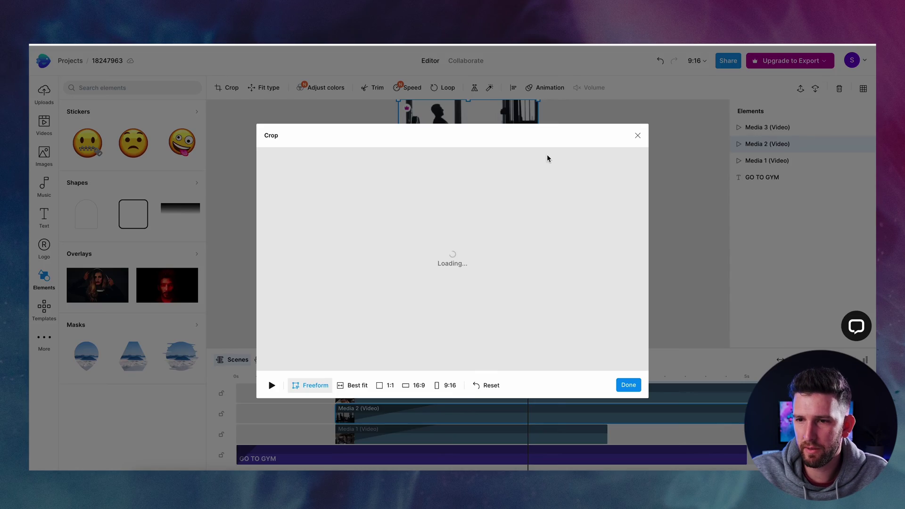
left_click(638, 136)
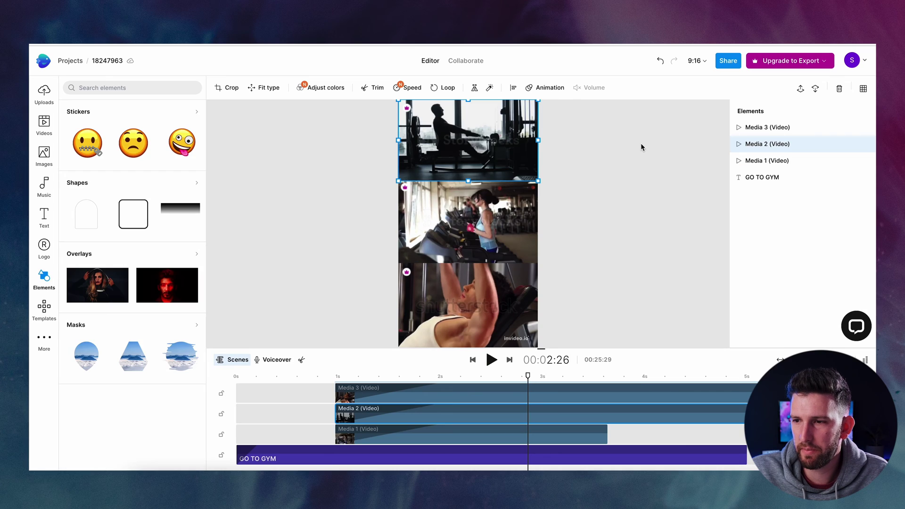
left_click(264, 87)
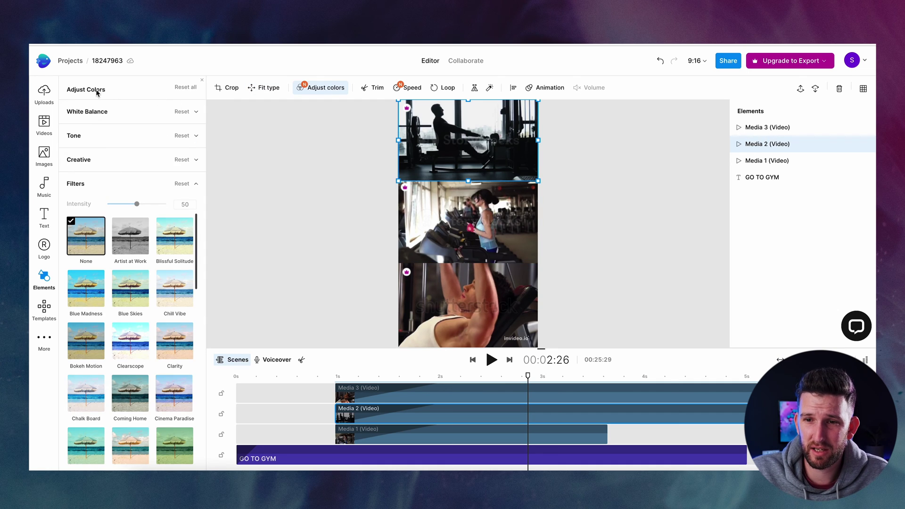
left_click(99, 113)
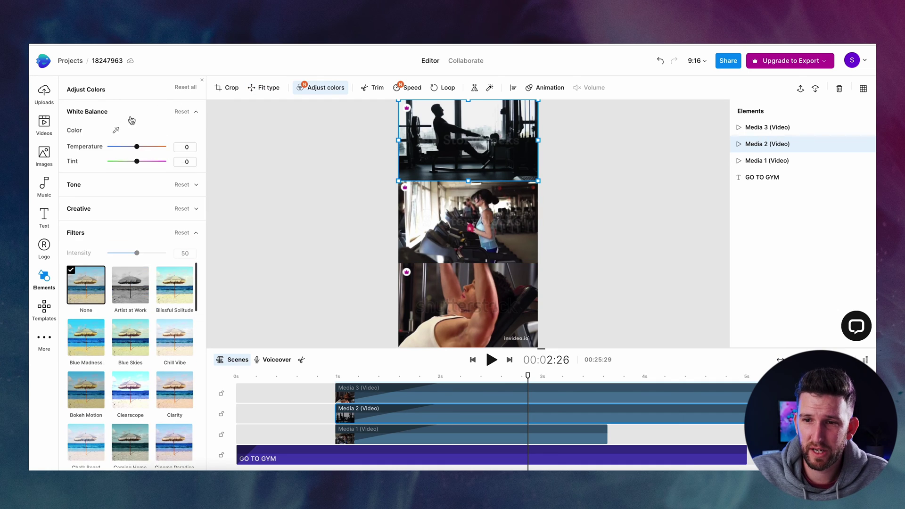
left_click(132, 191)
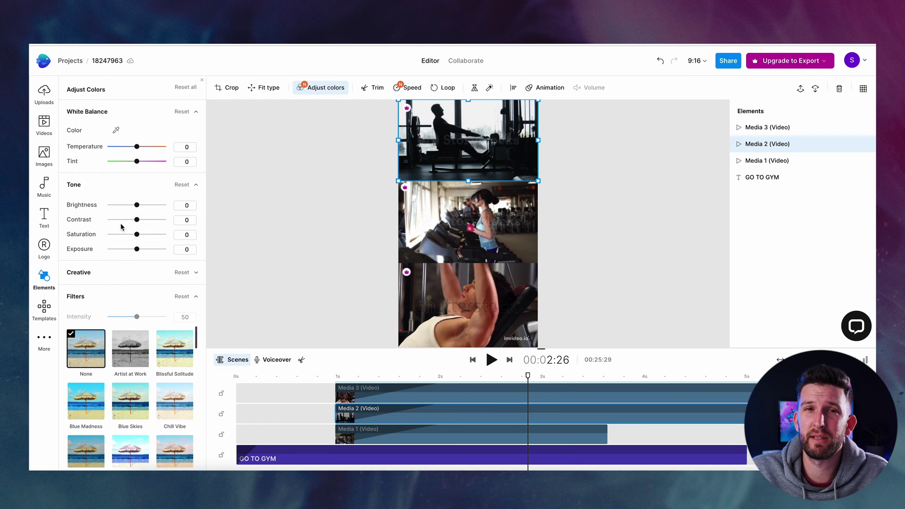
Examine the rowing clip's trim section, speed and effects options without changing the clip.
left_click(376, 89)
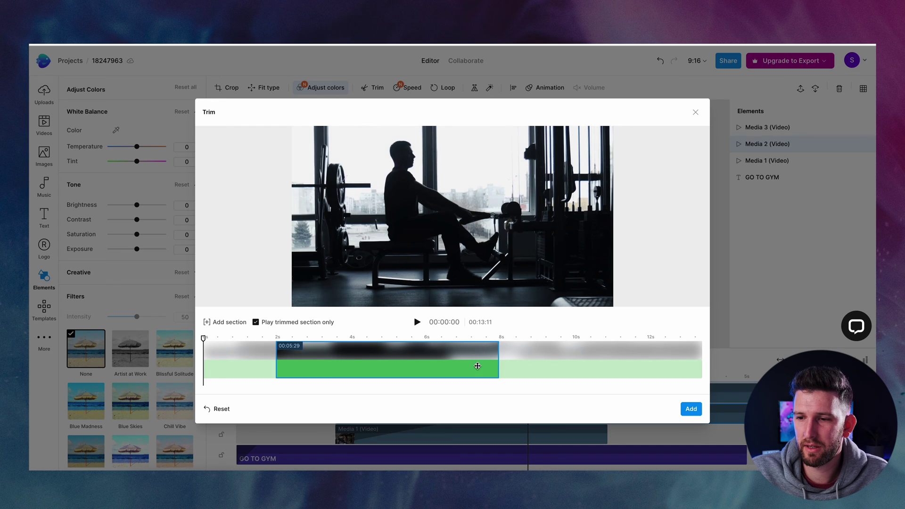
left_click(695, 112)
left_click(536, 286)
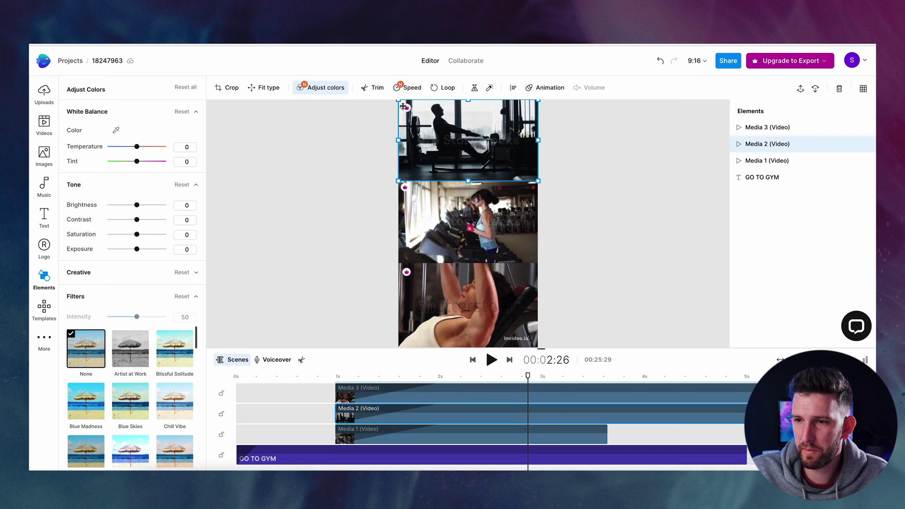
left_click(404, 88)
left_click(404, 78)
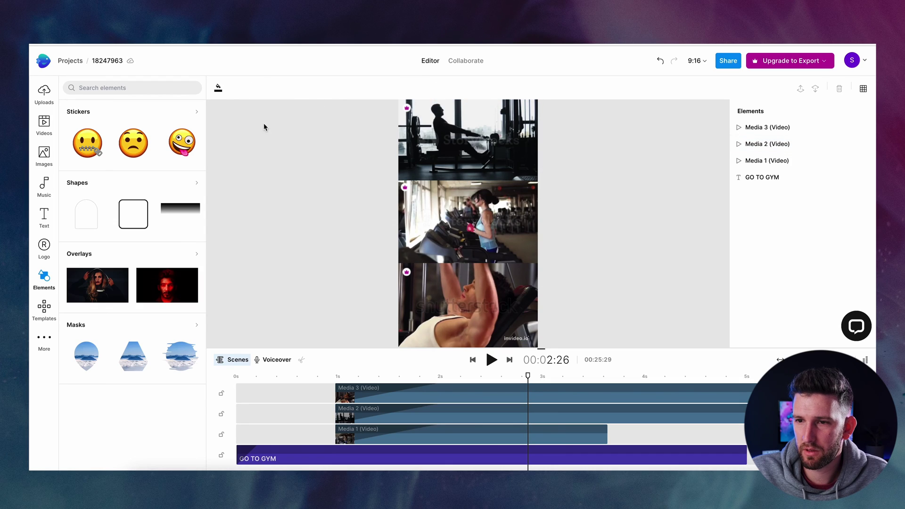
left_click(426, 125)
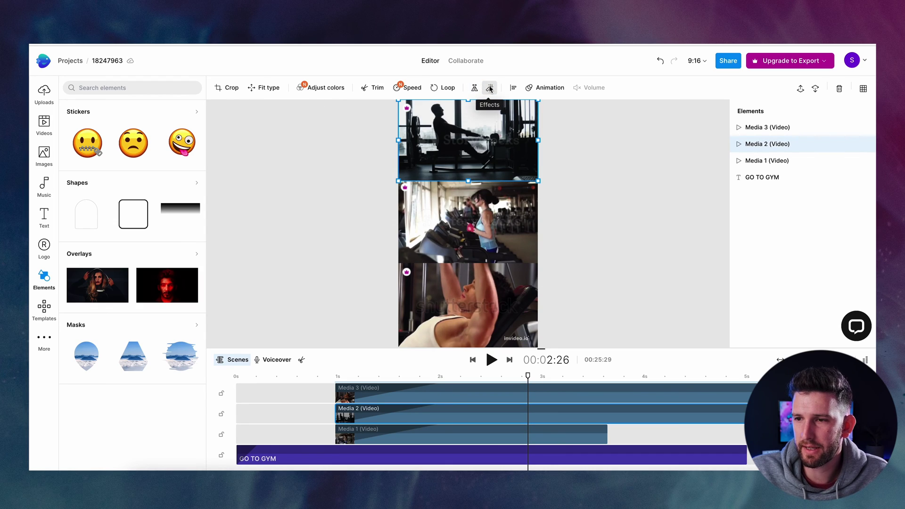
left_click(490, 88)
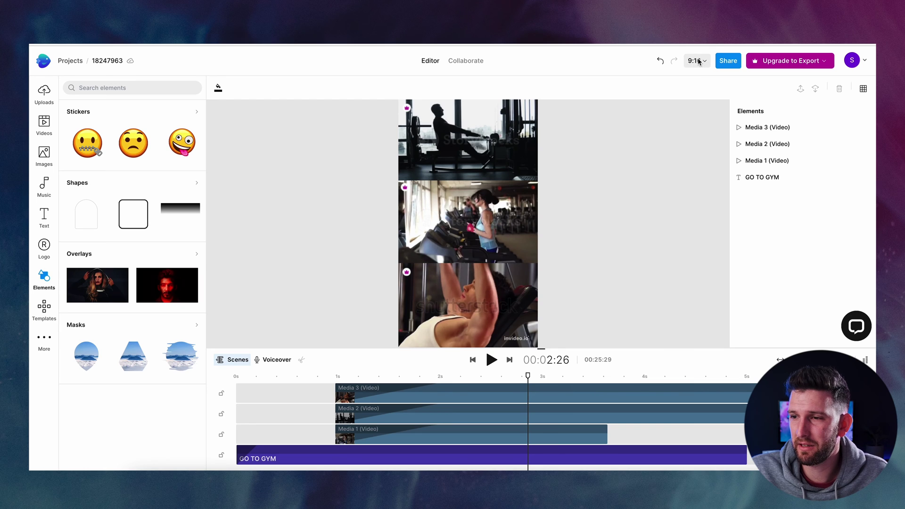
Create a 16:9 copy of the portrait gym project and play it from the start.
left_click(701, 66)
left_click(692, 99)
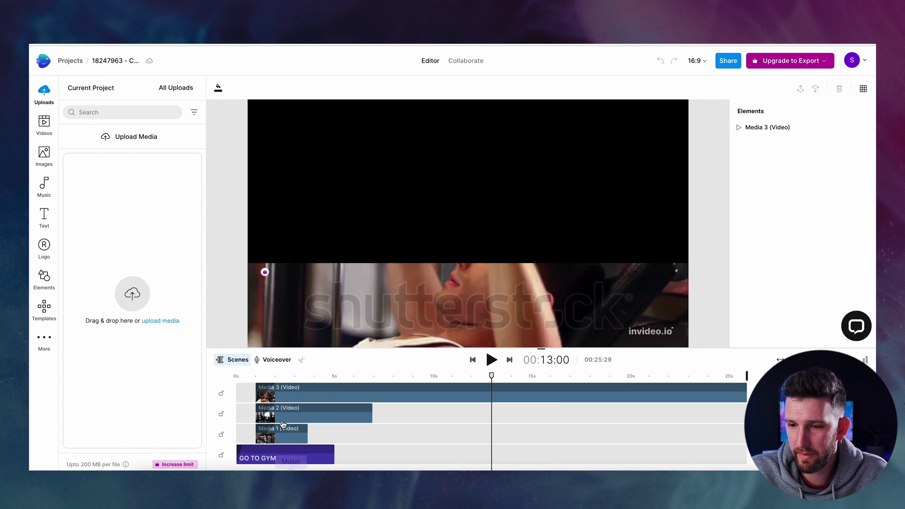
left_click(234, 377)
key("space")
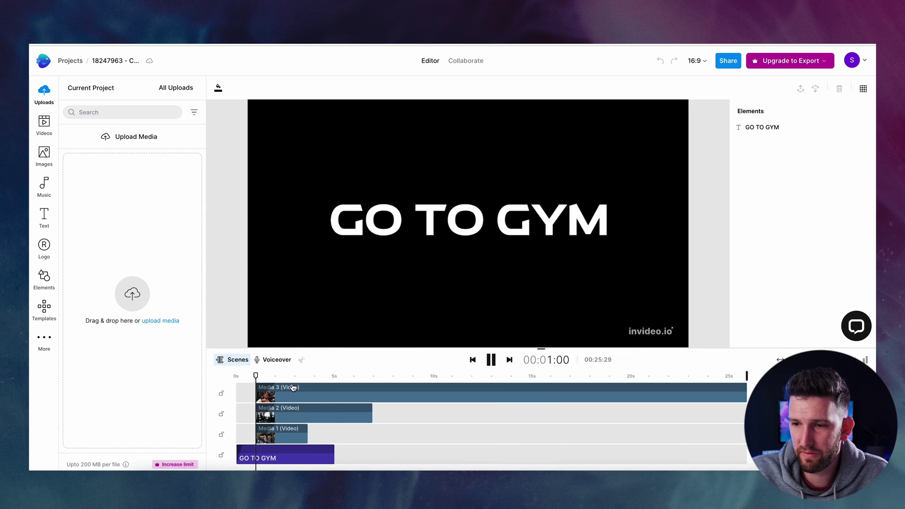
key("space")
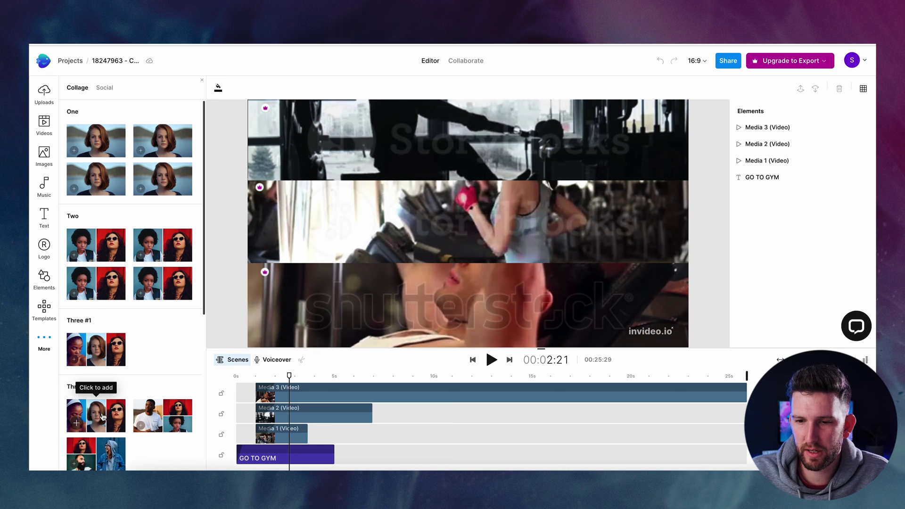
Apply the first Three #3 collage layout to the three gym clips and preview the arrangement.
scroll(104, 421, "down", 2)
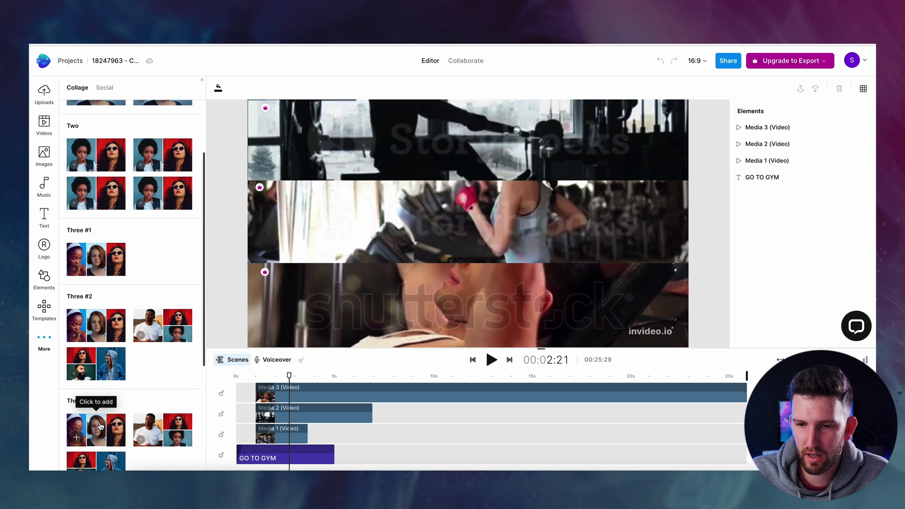
left_click(102, 432)
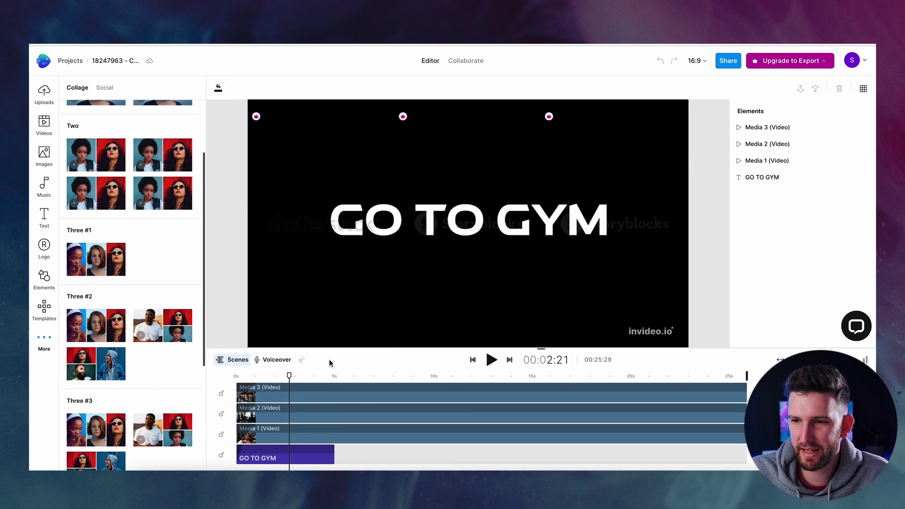
key("space")
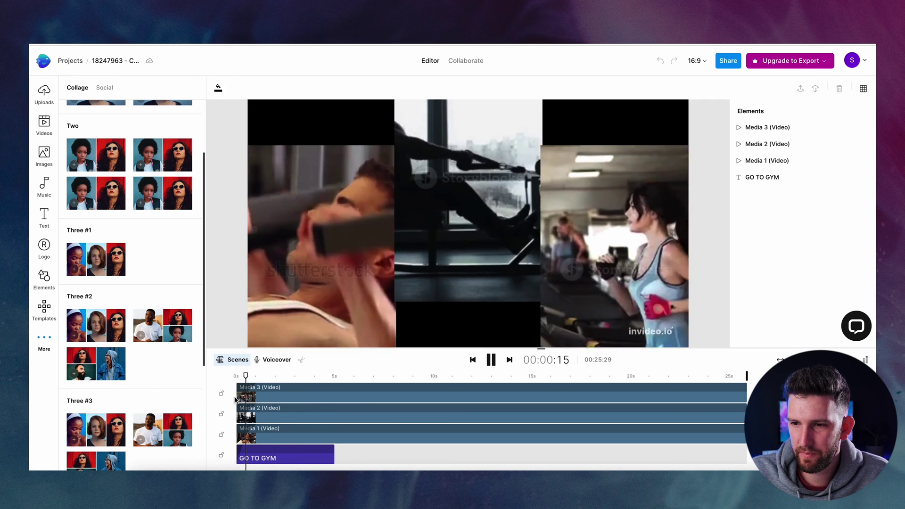
left_click(254, 395)
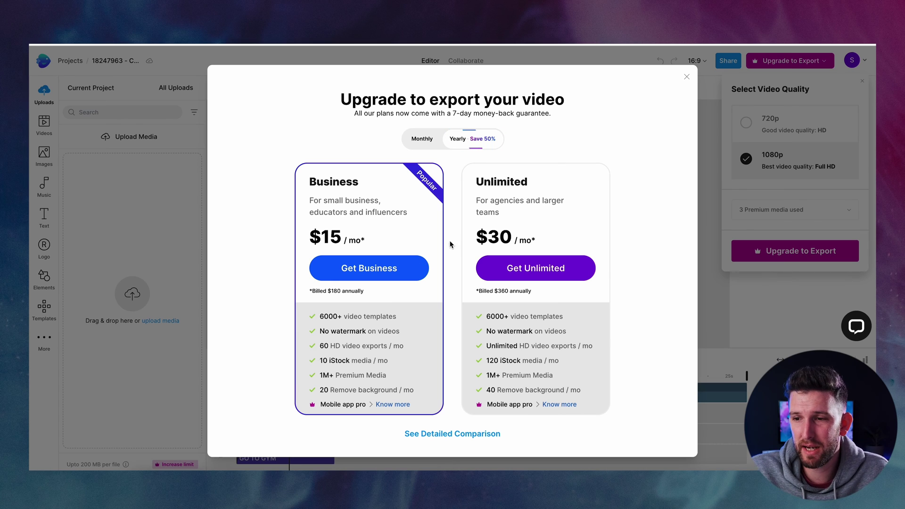
Compare the Business and Unlimited export plans and view their monthly pricing.
left_click(524, 277)
left_click(245, 89)
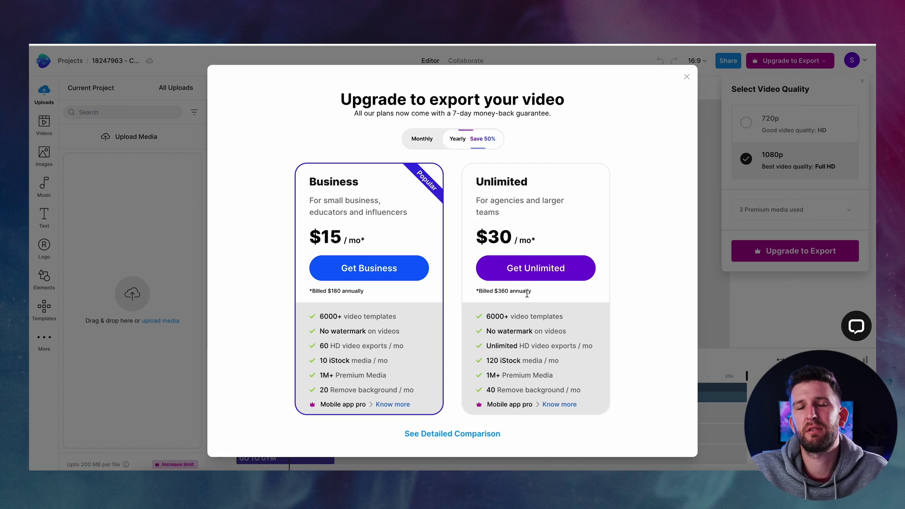
left_click(421, 139)
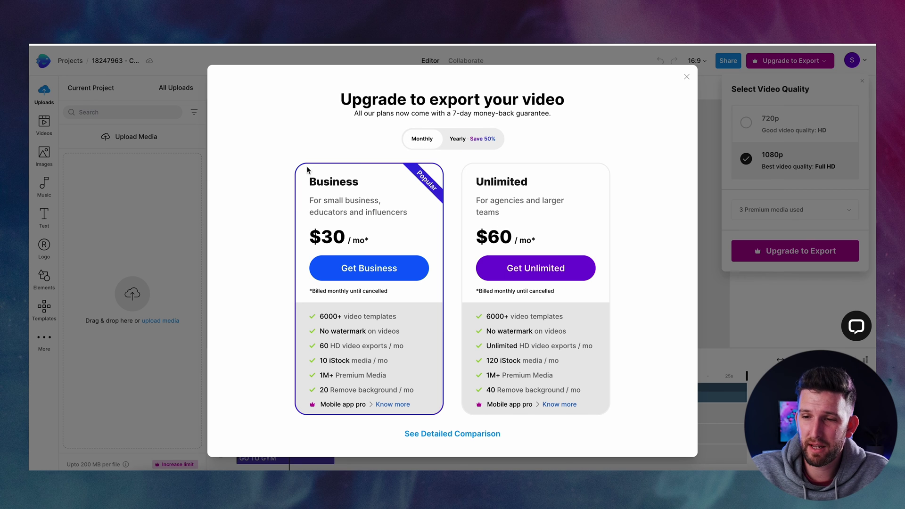